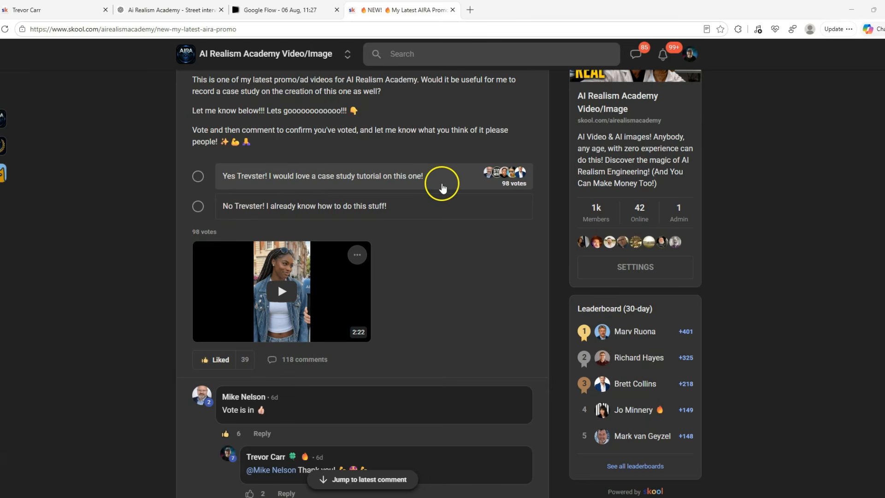
Step: Switch from the Skool promo post to the ChatGPT street interview conversation and skim through its prompts and images
scroll(415, 217, "down", 1)
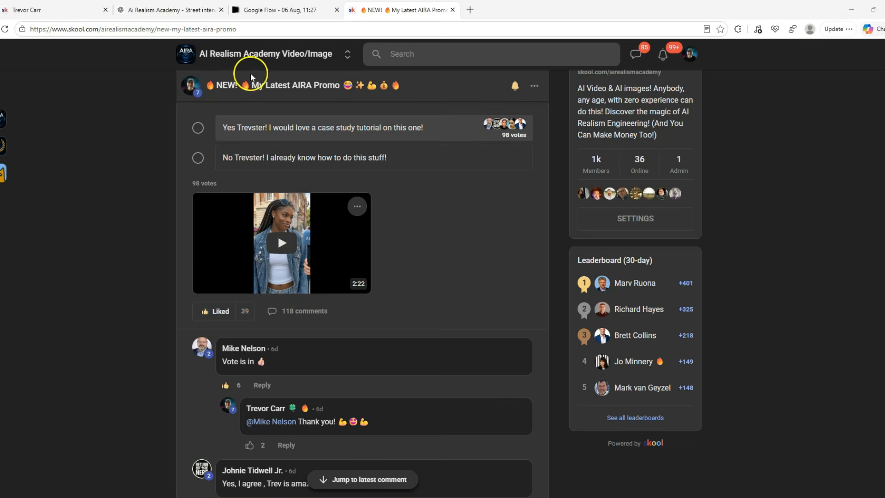
left_click(166, 9)
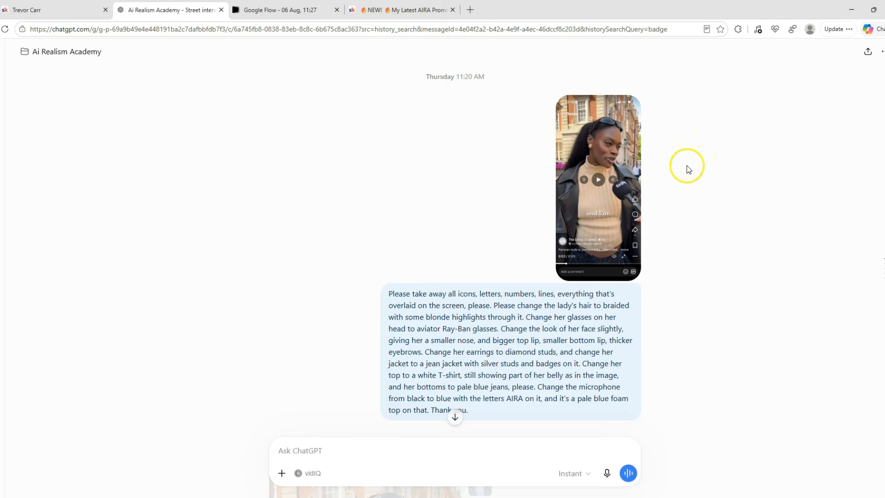
scroll(455, 231, "down", 20)
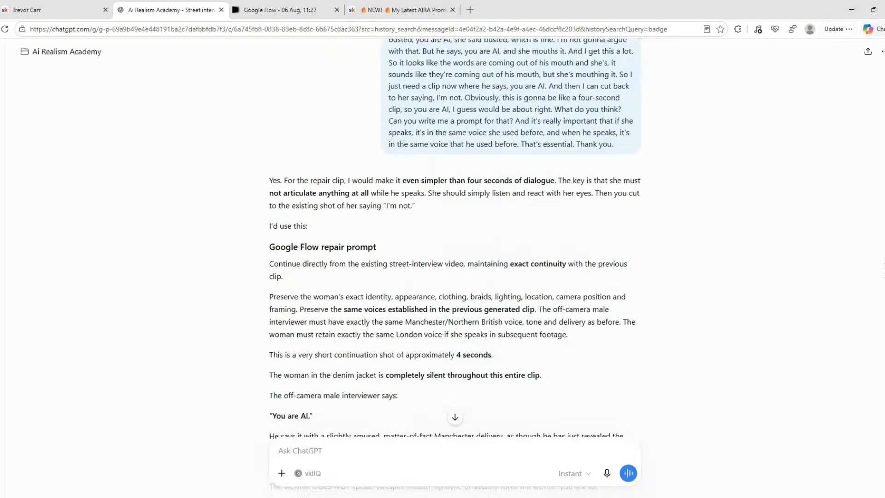
scroll(455, 230, "down", 3)
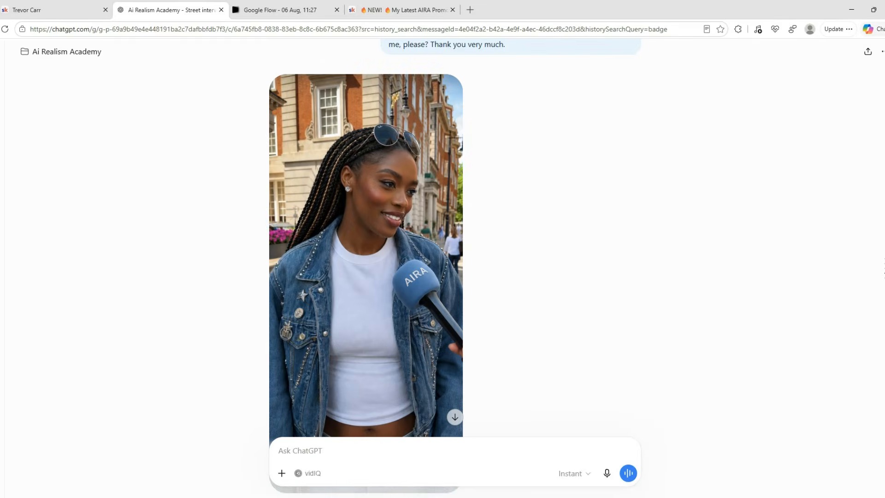
scroll(455, 231, "down", 1)
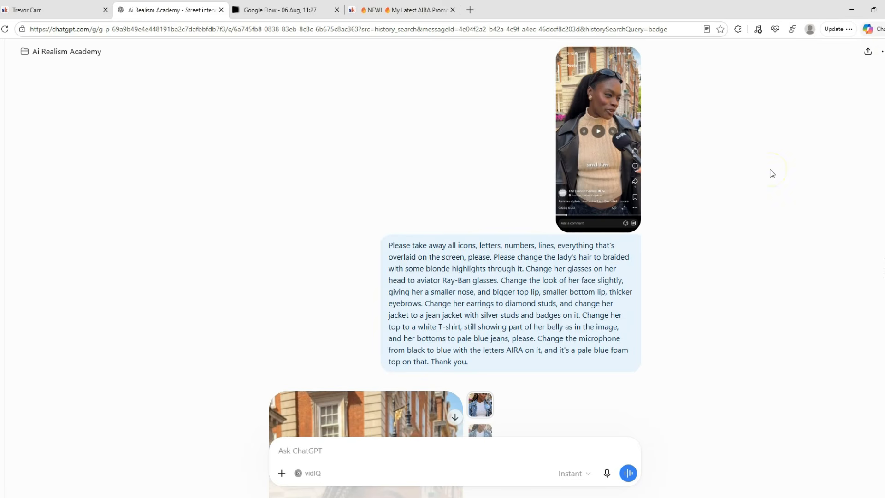
Step: Read the image-edit prompt about removing overlays and changing the woman's hair and glasses, alongside the uploaded reference screenshot
scroll(771, 174, "down", 2)
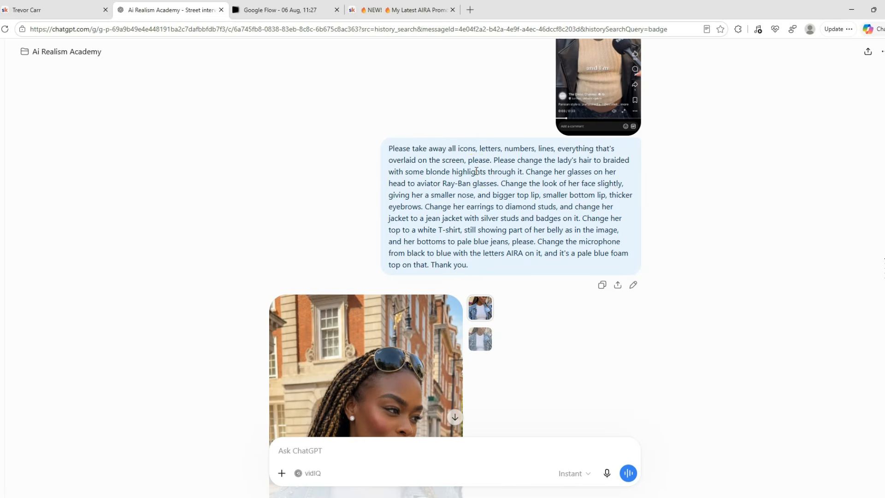
scroll(476, 171, "up", 3)
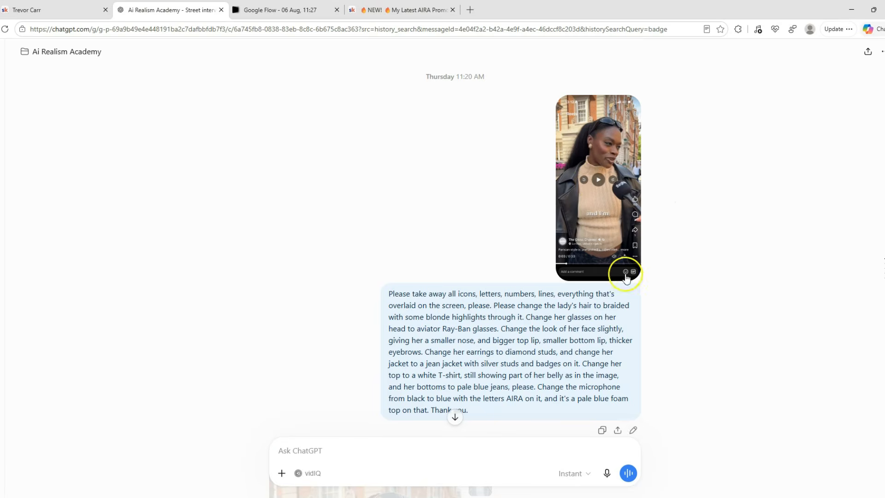
scroll(594, 177, "down", 3)
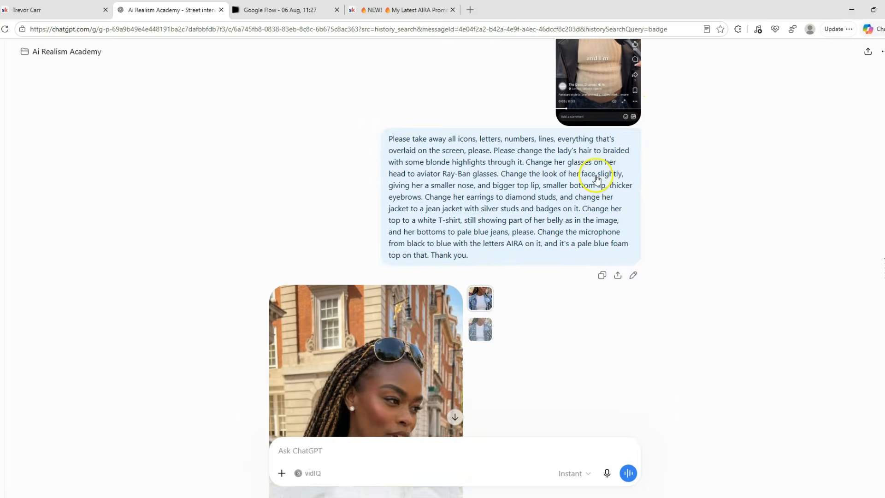
scroll(719, 137, "up", 3)
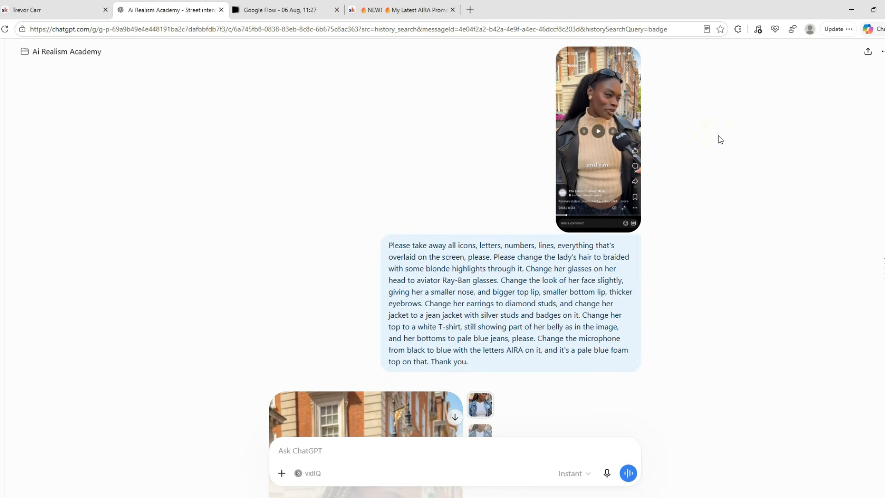
scroll(718, 135, "down", 1)
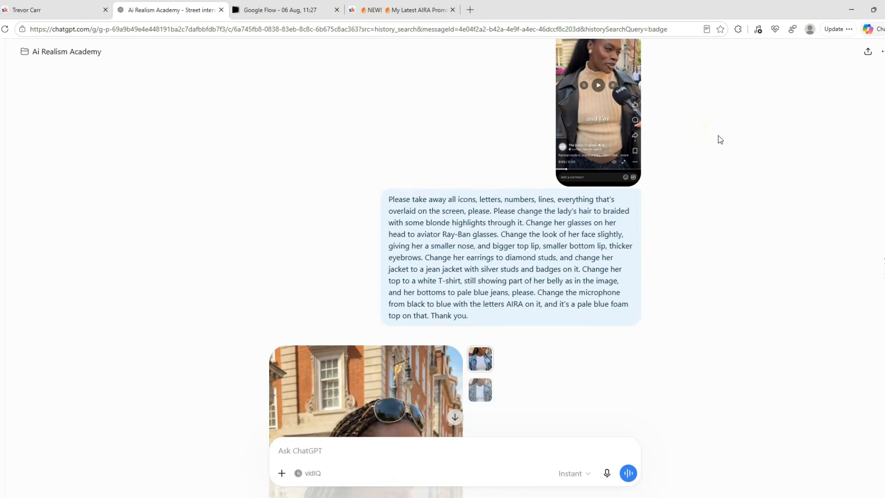
scroll(718, 136, "up", 1)
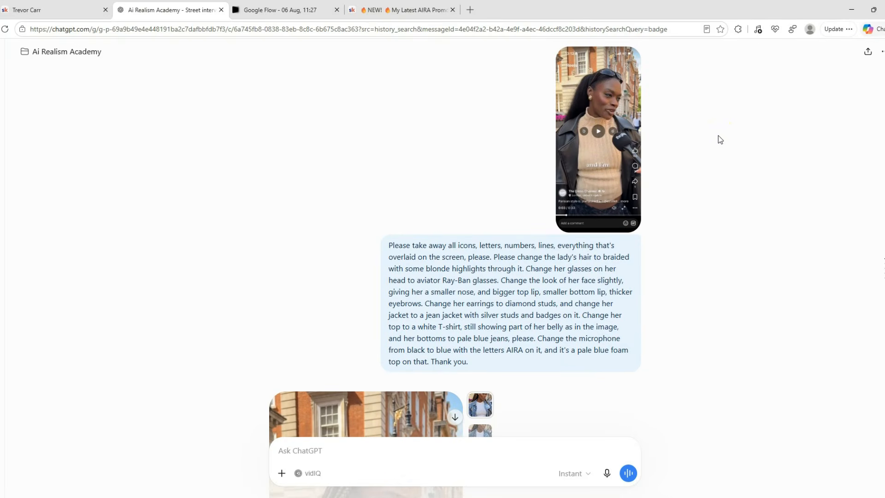
scroll(718, 135, "down", 2)
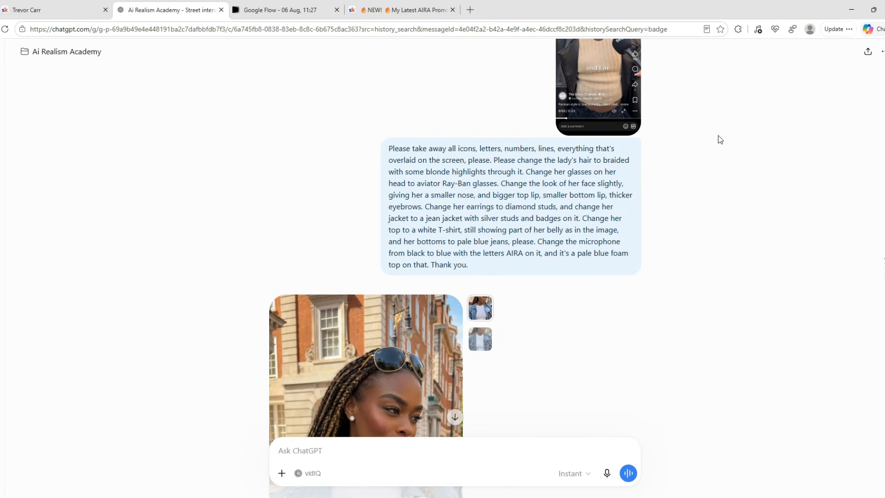
scroll(718, 136, "down", 2)
scroll(461, 272, "up", 1)
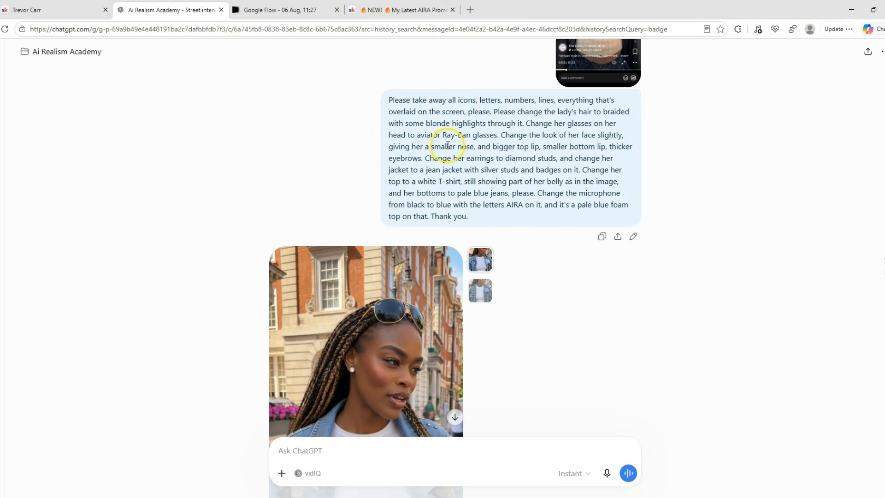
Step: Compare the uploaded street interview screenshot with the prompt's requested face, earring and clothing changes
scroll(540, 256, "up", 4)
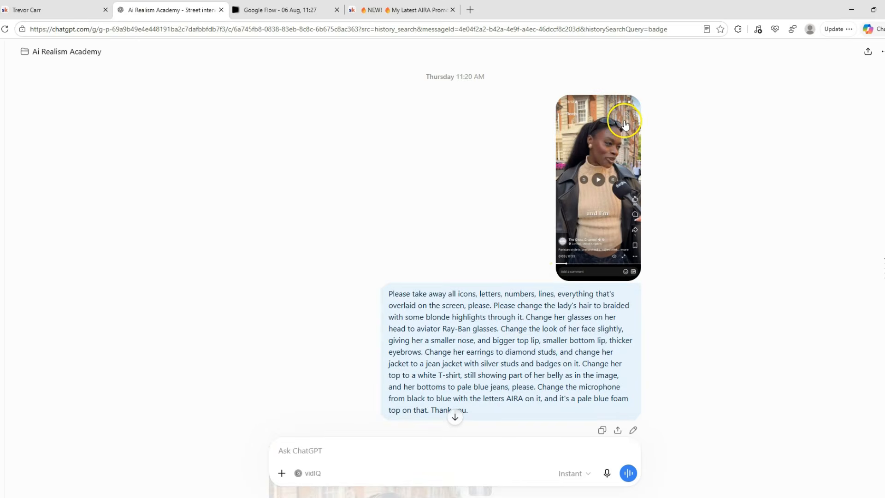
scroll(599, 130, "down", 4)
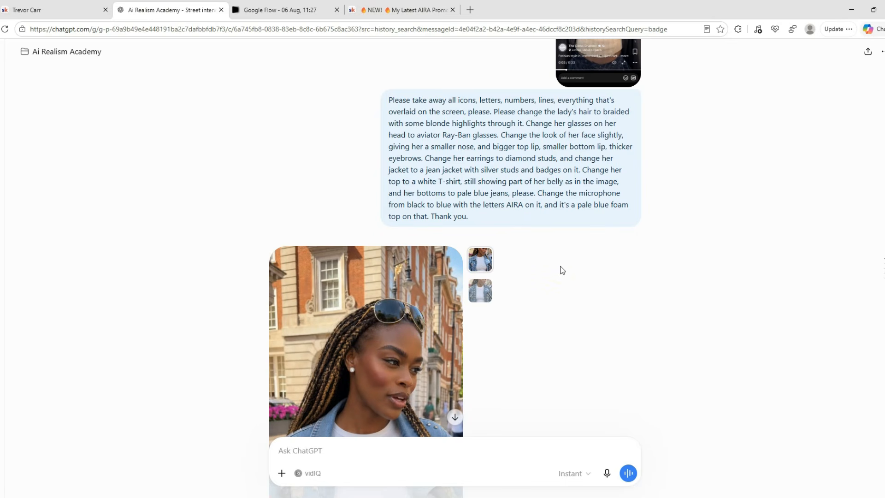
scroll(572, 249, "up", 3)
scroll(585, 174, "down", 4)
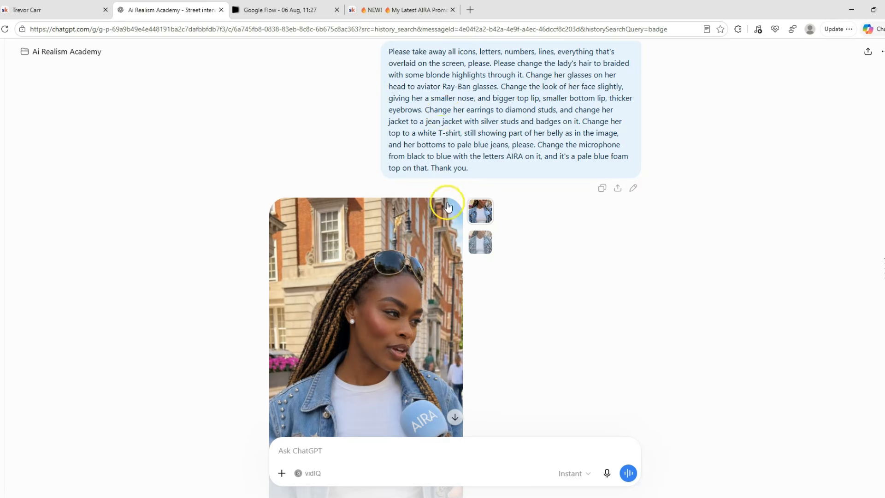
scroll(448, 206, "up", 5)
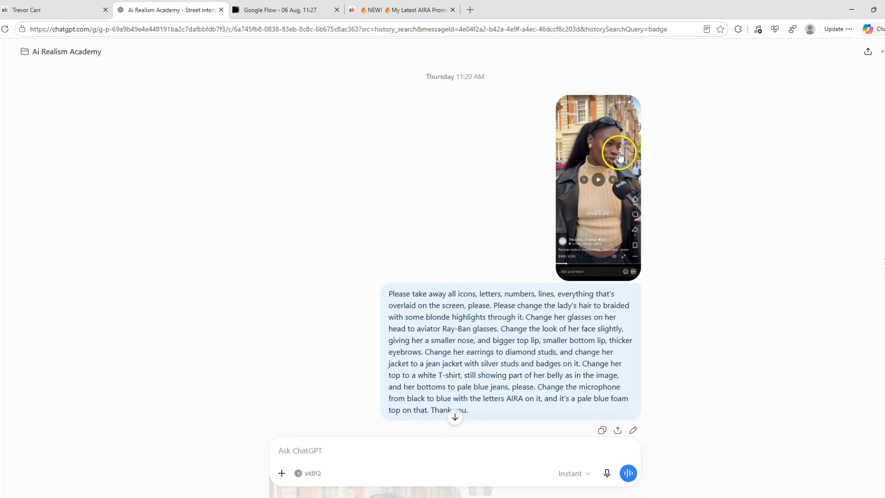
scroll(620, 157, "down", 5)
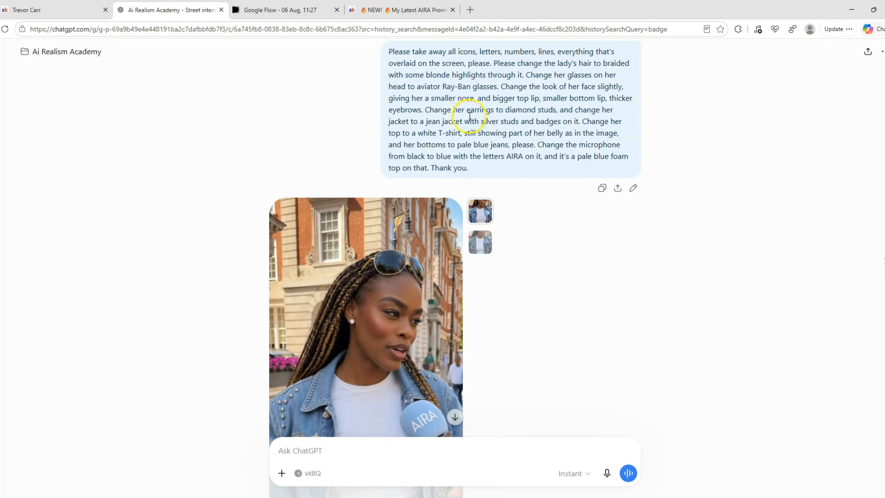
scroll(527, 142, "up", 4)
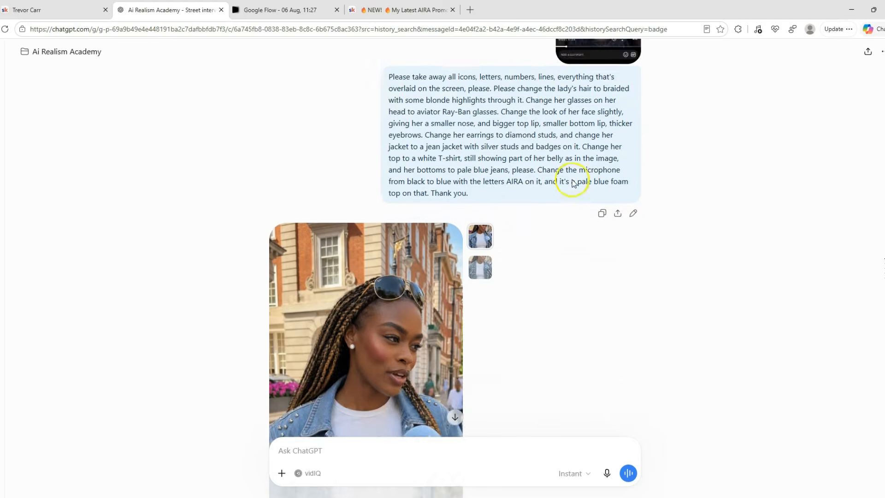
scroll(563, 142, "down", 4)
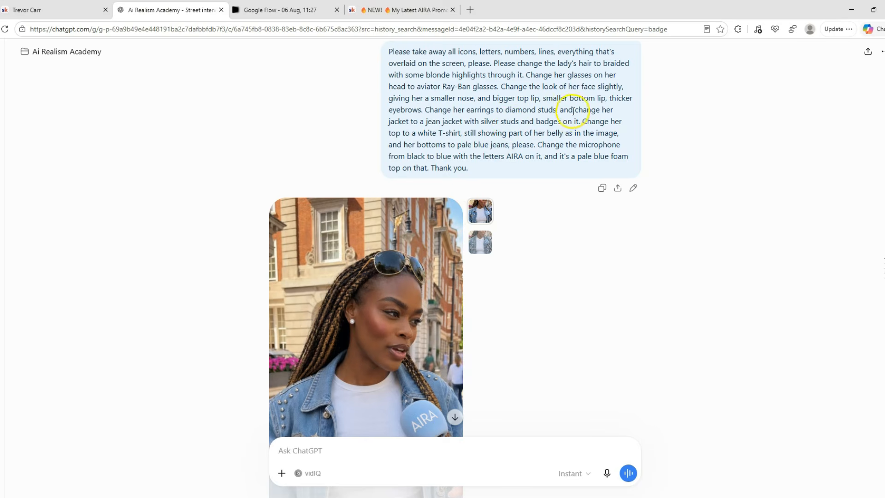
Step: Compare the generated denim-jacket image and its AIRA microphone with the original reference screenshot
scroll(483, 156, "down", 1)
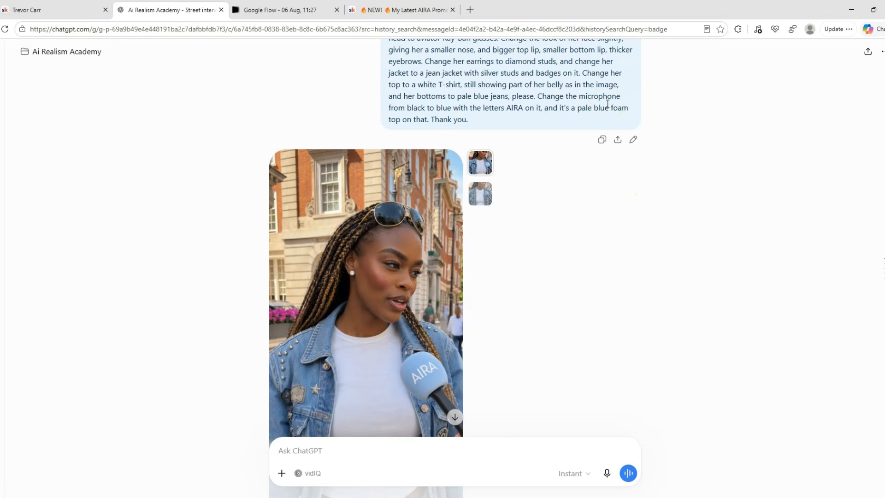
scroll(385, 223, "down", 3)
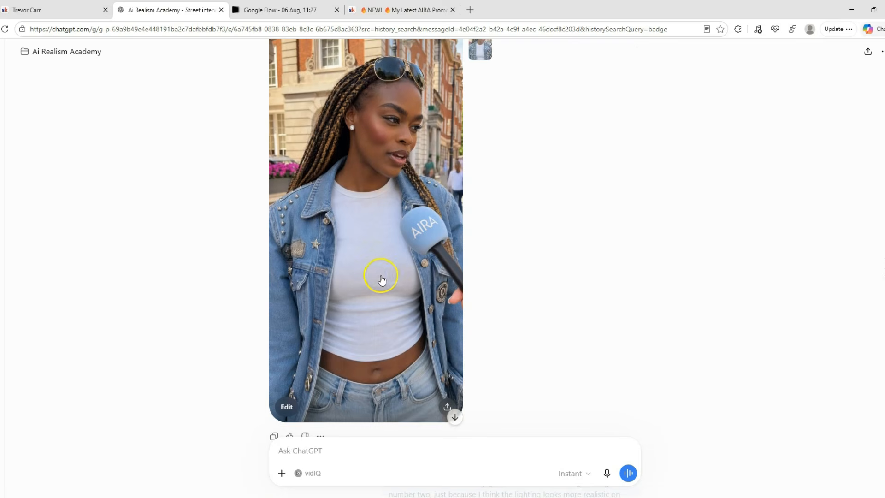
scroll(380, 274, "up", 3)
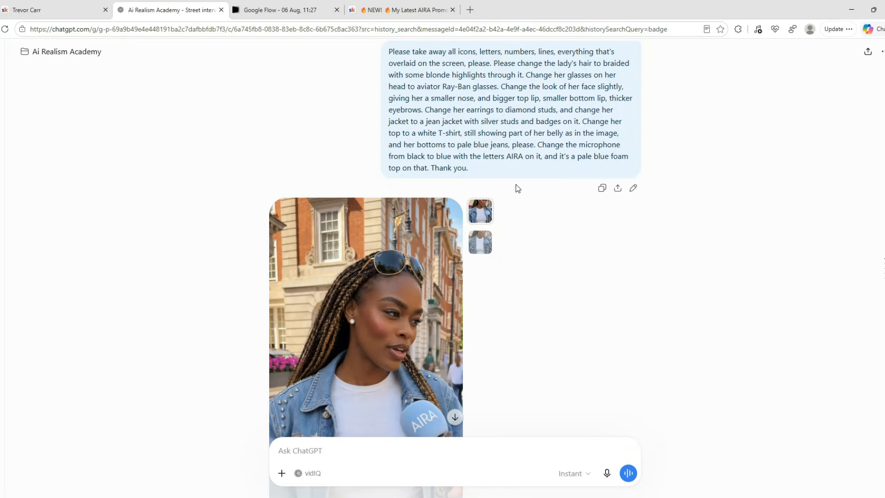
scroll(515, 184, "down", 3)
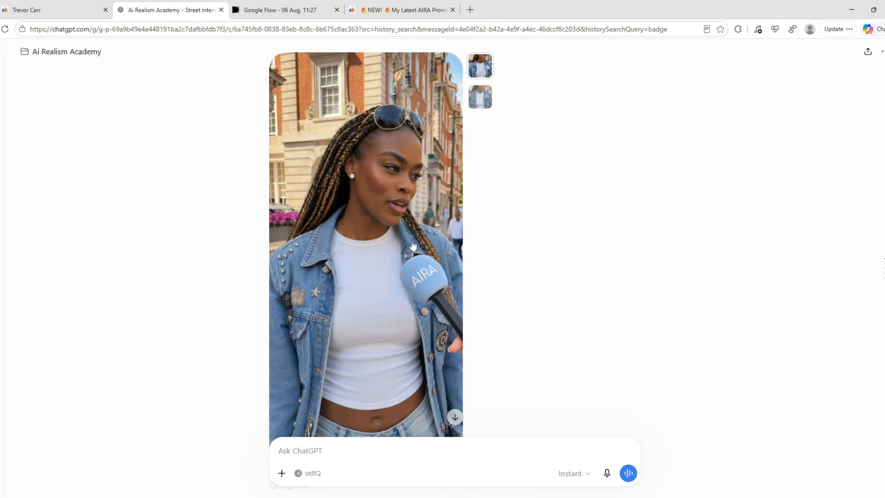
scroll(772, 209, "up", 7)
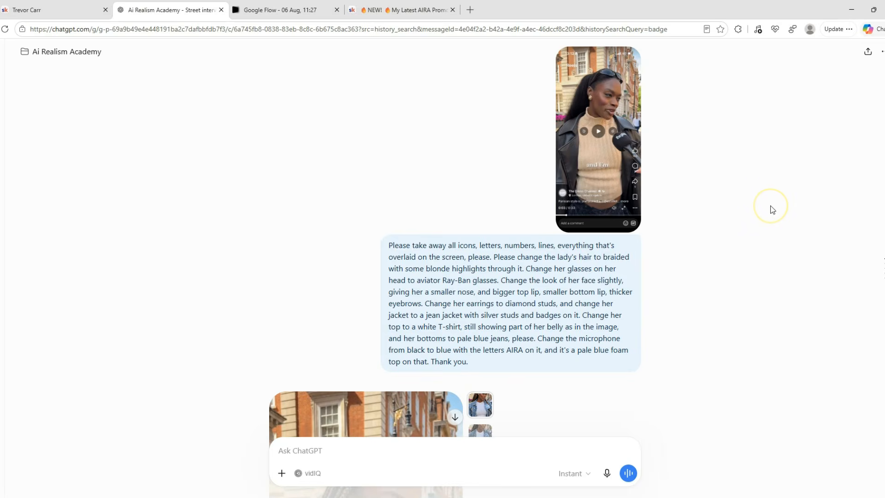
scroll(772, 209, "down", 6)
scroll(772, 209, "up", 1)
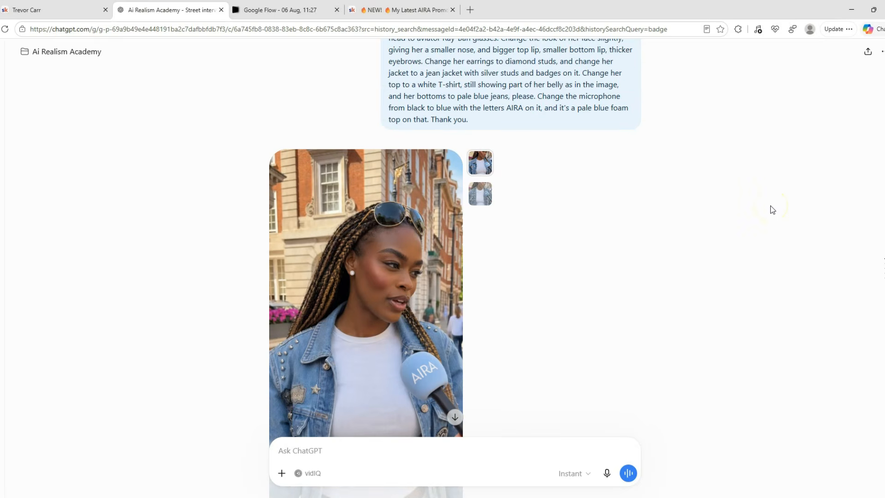
scroll(772, 209, "up", 6)
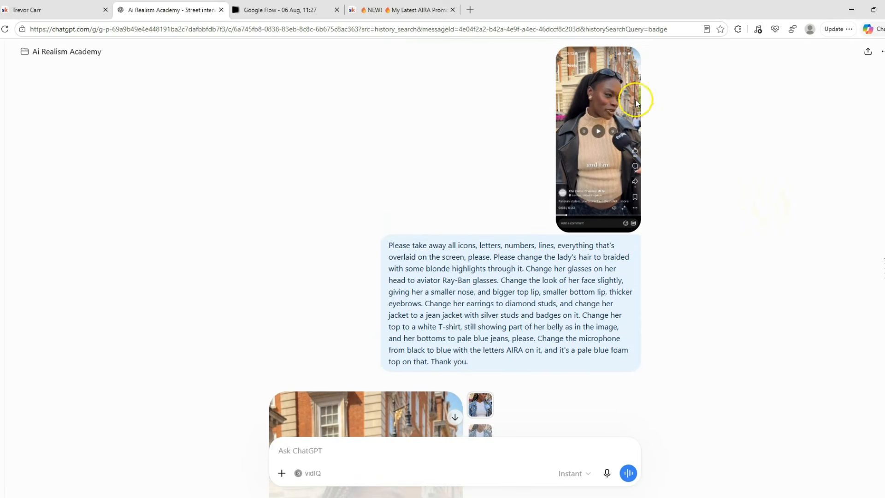
scroll(659, 143, "down", 6)
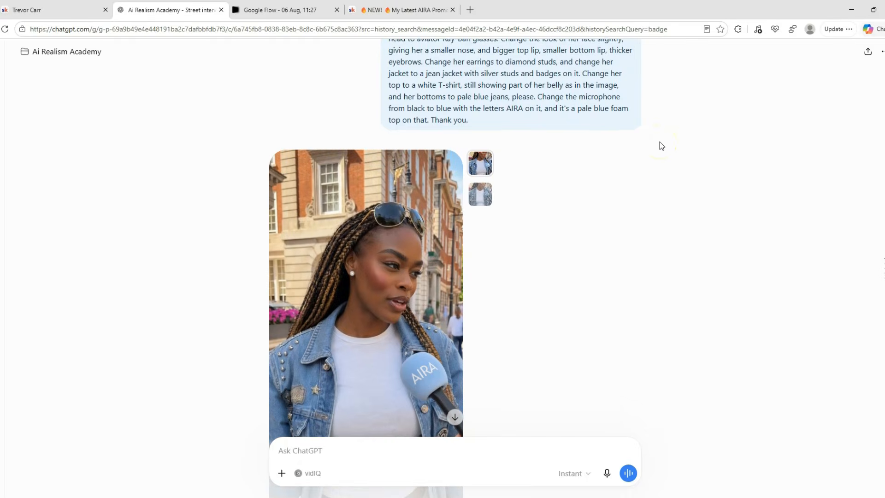
scroll(659, 142, "down", 2)
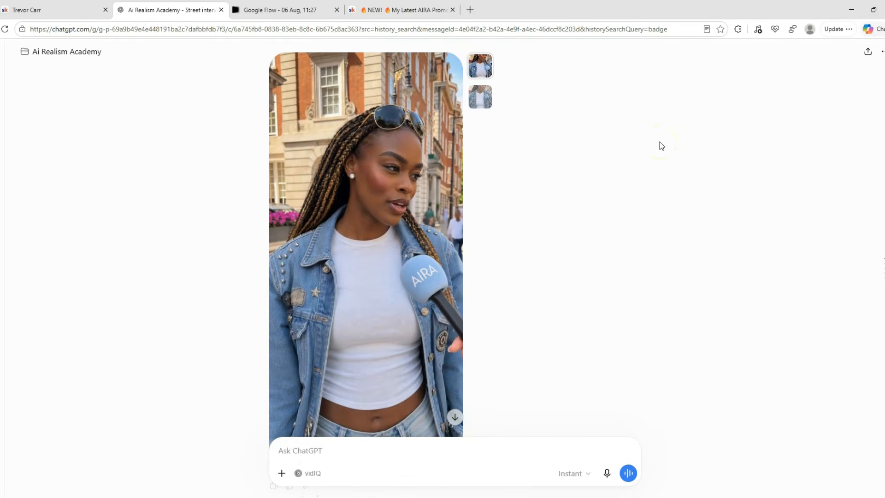
scroll(659, 142, "up", 10)
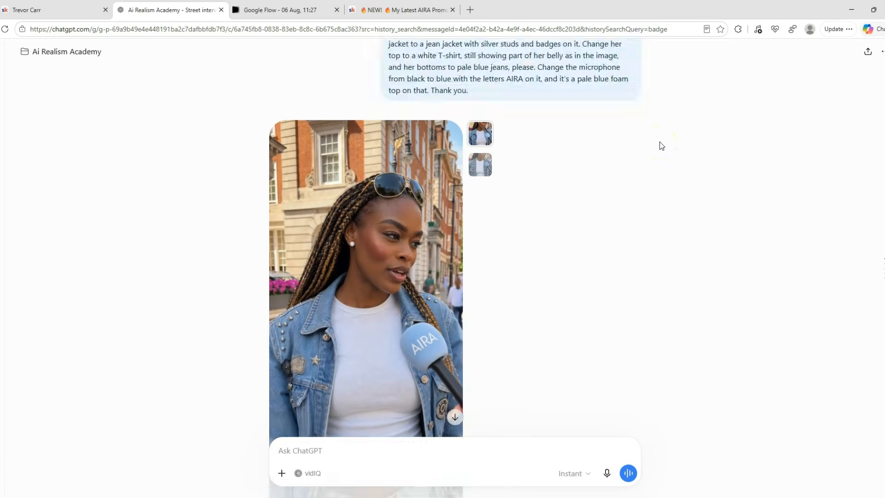
scroll(659, 141, "down", 2)
scroll(659, 142, "up", 1)
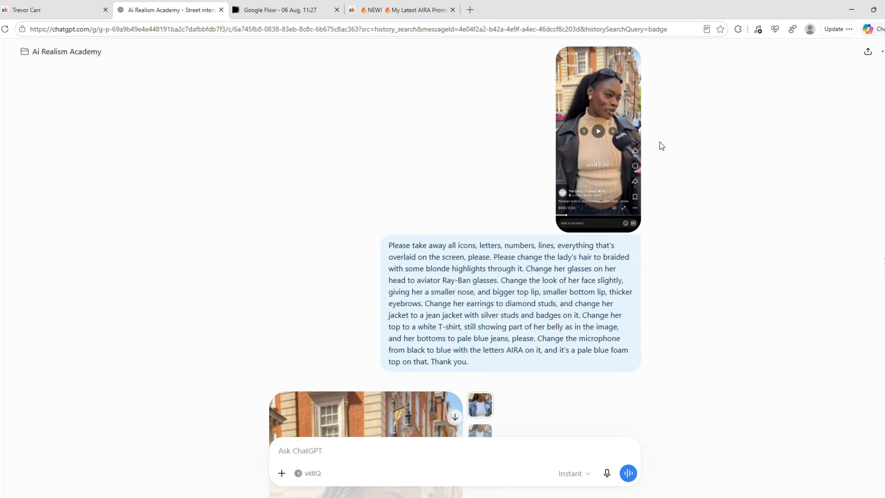
left_click(623, 138)
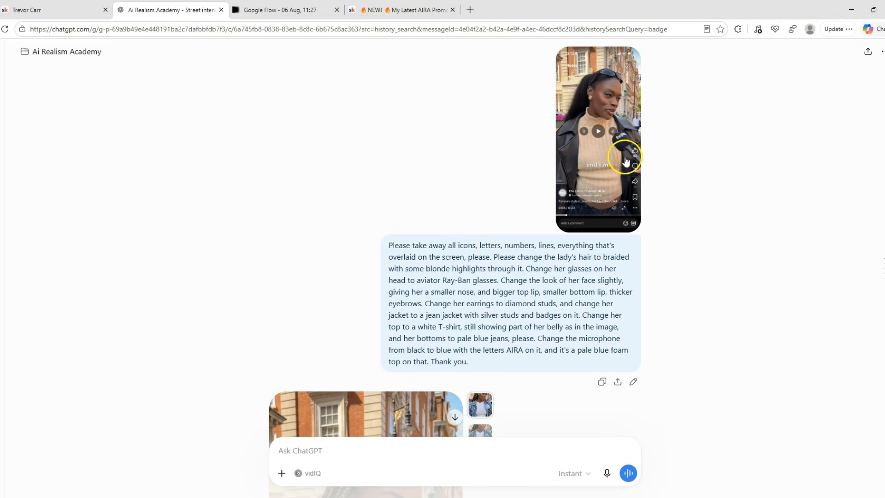
Step: Look over the full generated image and the follow-up Google Flow request, and switch between the two generated image variants
scroll(582, 177, "down", 7)
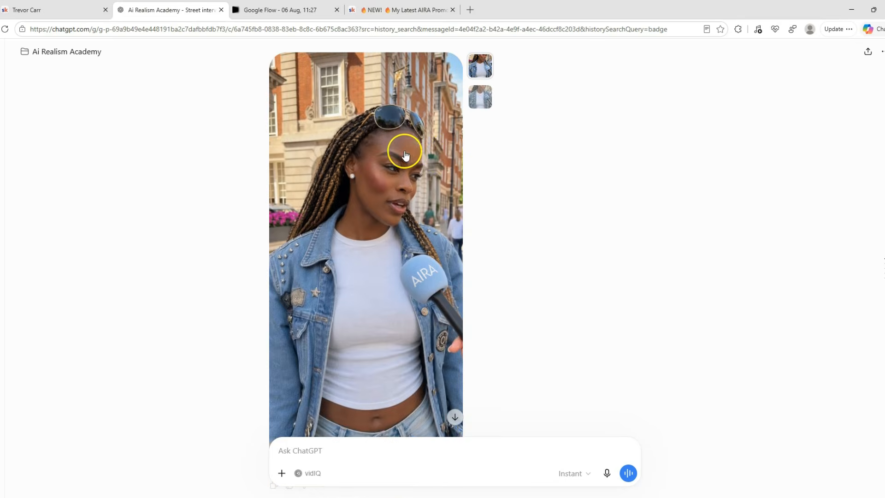
scroll(429, 211, "down", 6)
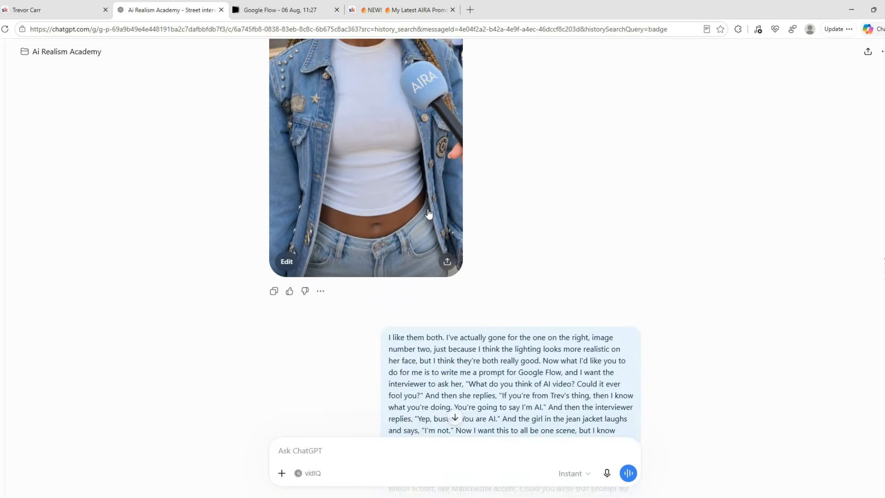
scroll(429, 212, "up", 7)
left_click(479, 119)
left_click(482, 142)
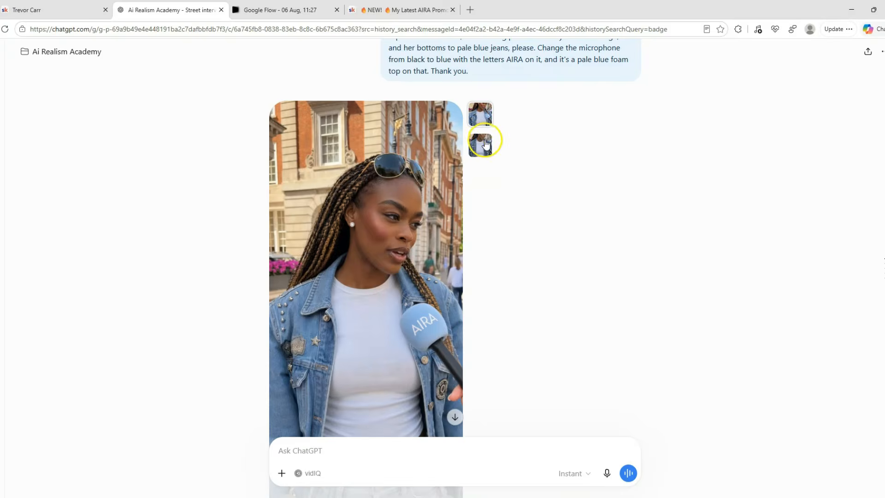
Step: Examine the second generated image variant at full length, from the braids and sunglasses down to the denim jacket and pale jeans
scroll(496, 158, "down", 1)
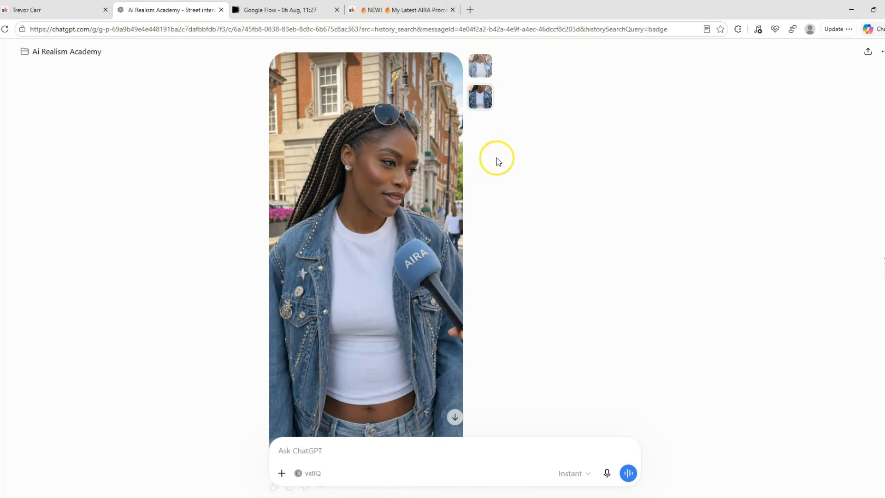
scroll(399, 218, "down", 1)
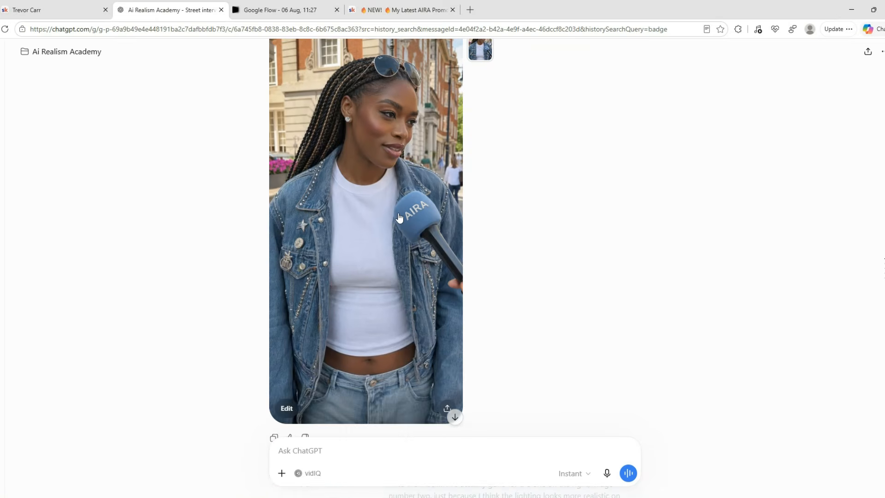
scroll(399, 217, "down", 4)
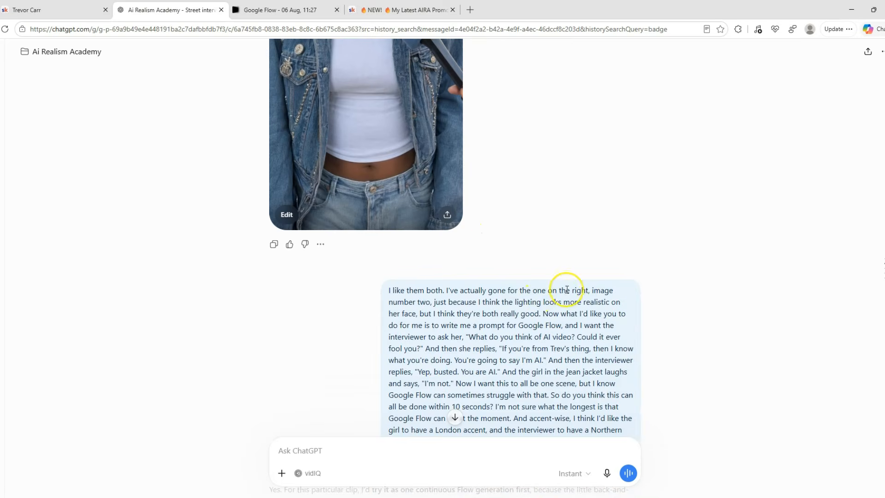
scroll(543, 249, "up", 5)
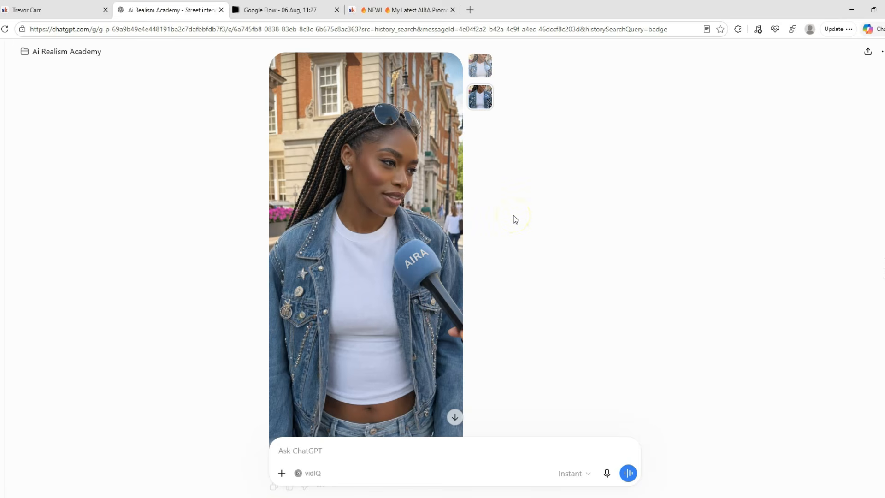
Step: Read the request for a Google Flow prompt with the interview dialogue and accents, and compare it with the chosen image
scroll(515, 219, "down", 8)
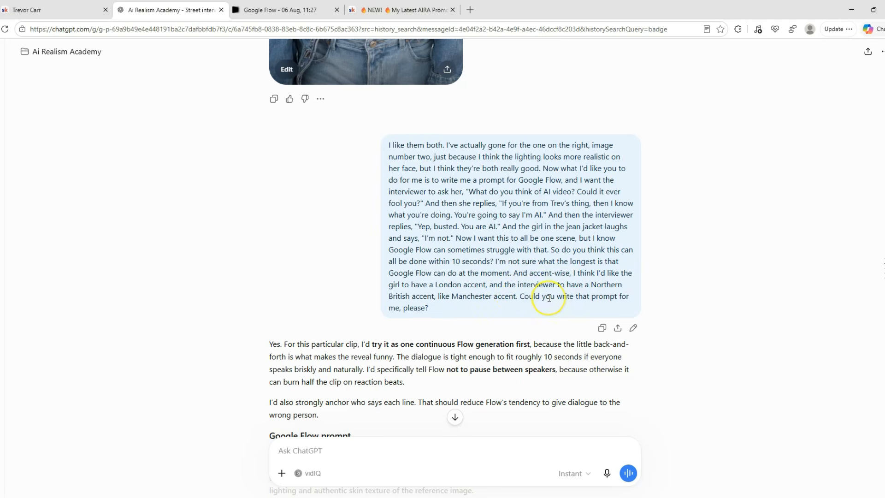
scroll(549, 298, "down", 6)
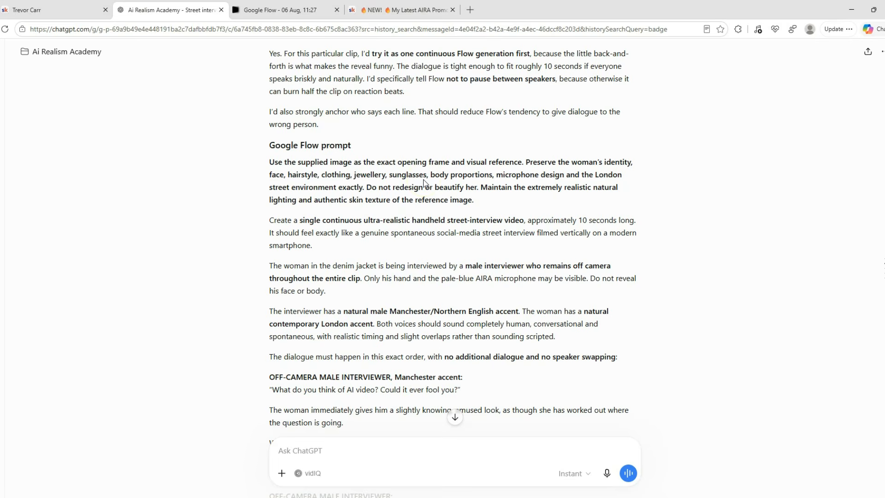
scroll(423, 182, "up", 15)
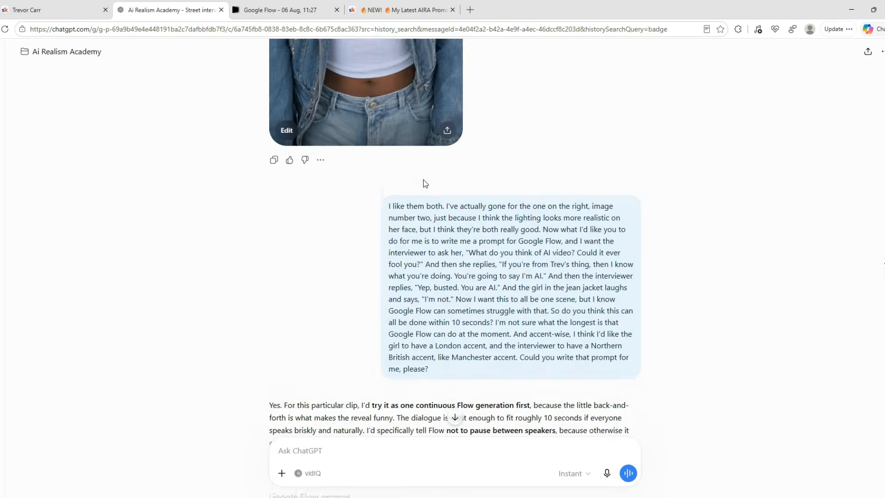
scroll(423, 182, "up", 1)
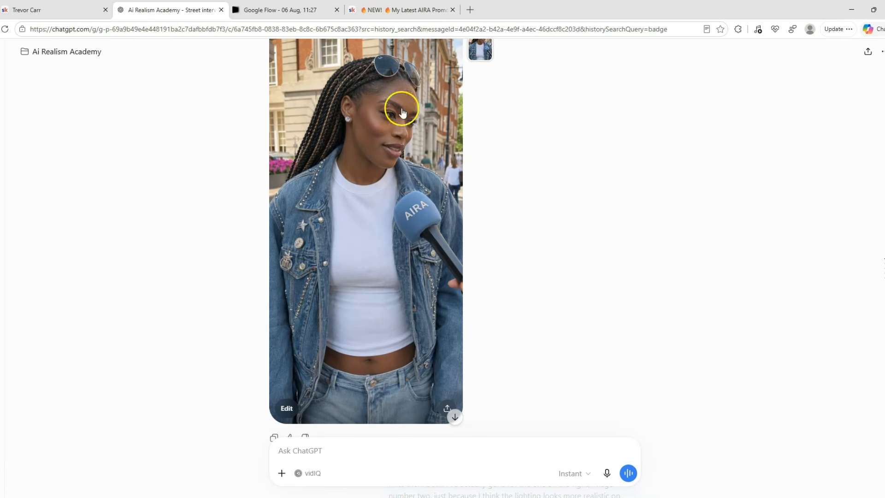
scroll(409, 162, "down", 6)
scroll(417, 193, "down", 7)
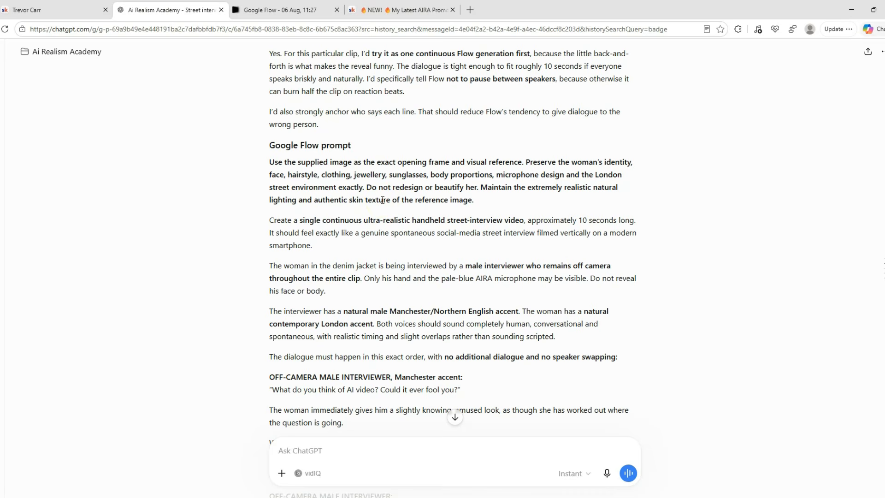
Step: Read the generated Google Flow prompt, covering the reference-image rules, speaker-labelled dialogue, performance, camera and realism sections
scroll(440, 218, "down", 1)
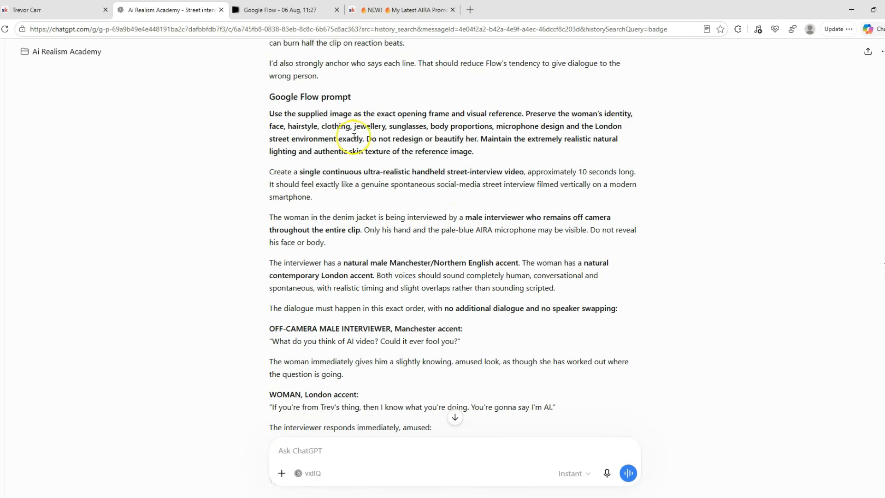
scroll(420, 235, "down", 2)
scroll(419, 235, "down", 2)
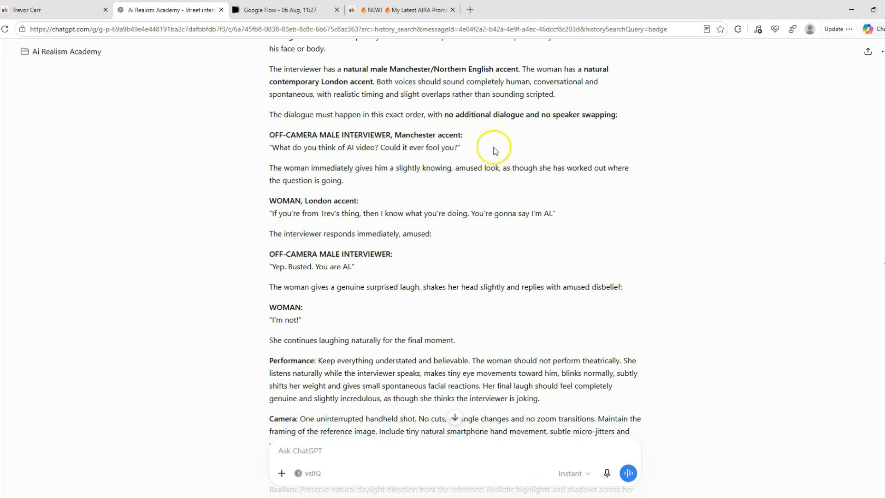
scroll(493, 147, "down", 1)
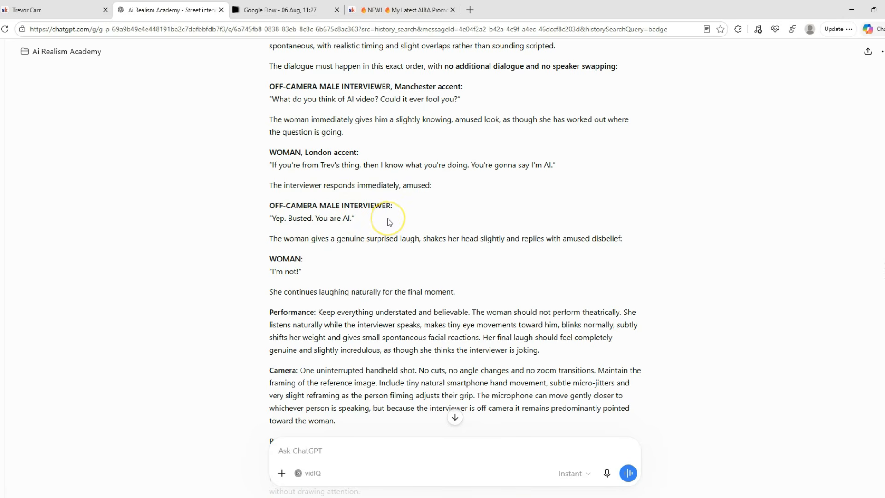
scroll(389, 222, "down", 7)
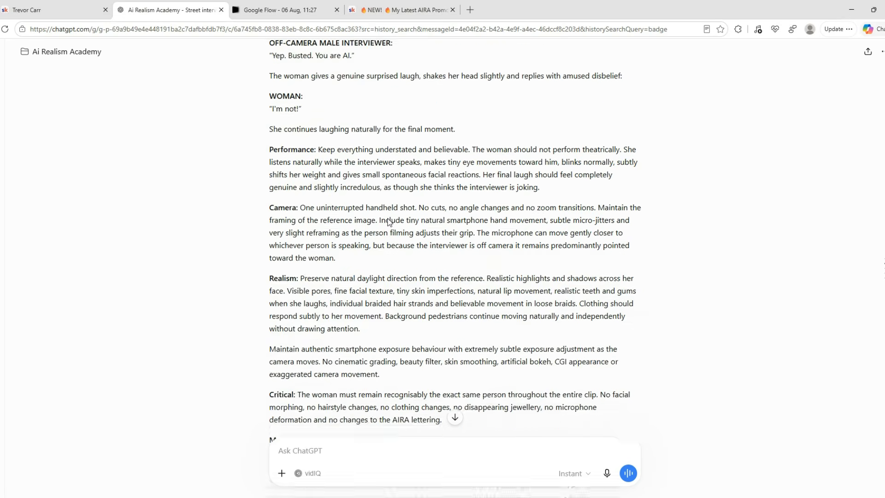
Step: Read the follow-up request about the woman mouthing the interviewer's line and the Google Flow repair prompt written for it
scroll(388, 222, "down", 4)
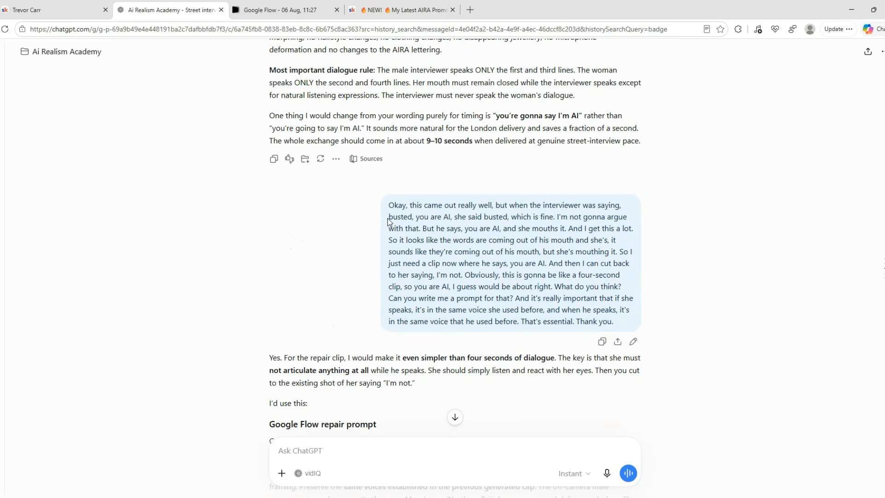
scroll(387, 222, "up", 1)
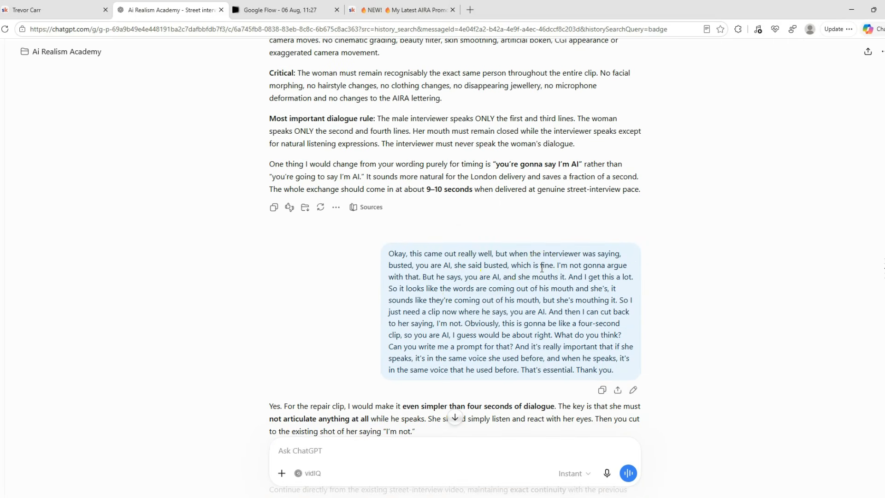
left_click(526, 301)
scroll(488, 295, "down", 1)
scroll(488, 295, "down", 4)
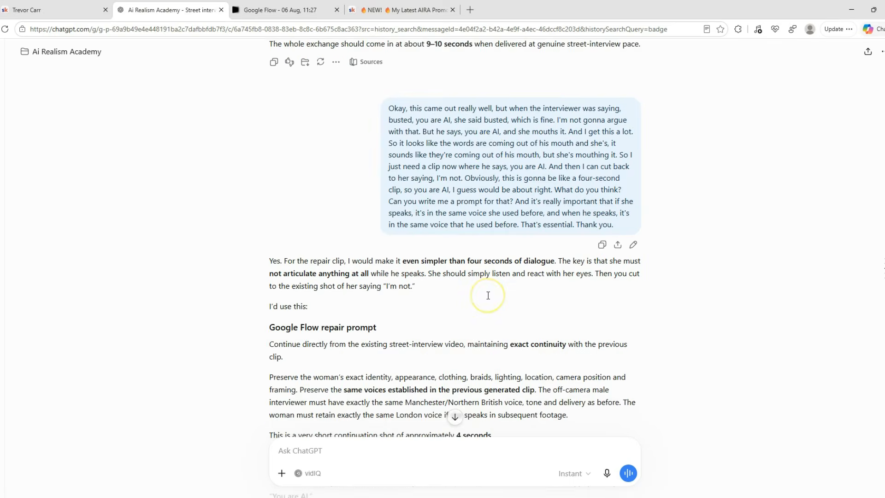
scroll(488, 296, "down", 11)
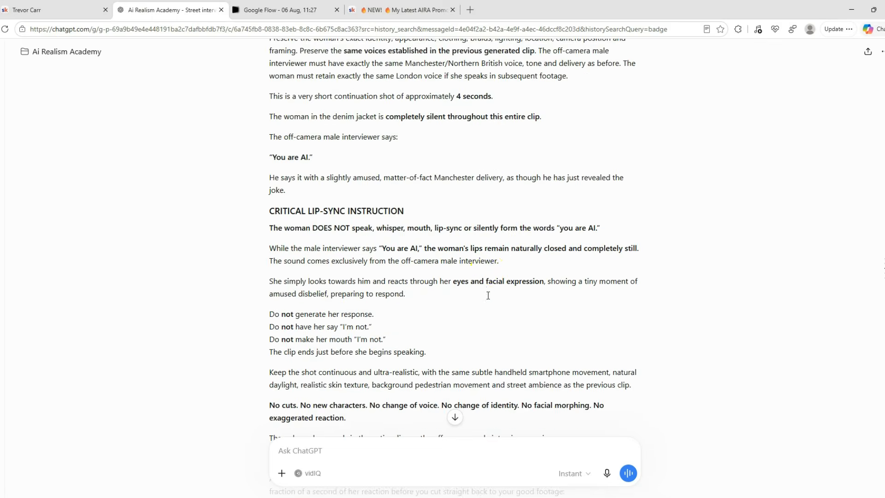
Step: Read the request and Google Flow prompt for the four-second clip in which the woman tells the camera she is not AI
scroll(486, 235, "up", 3)
scroll(487, 235, "down", 15)
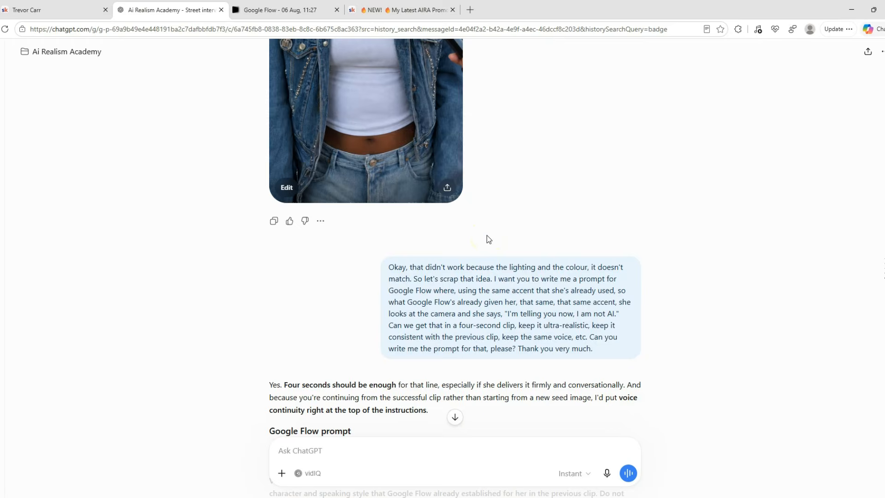
scroll(486, 235, "down", 5)
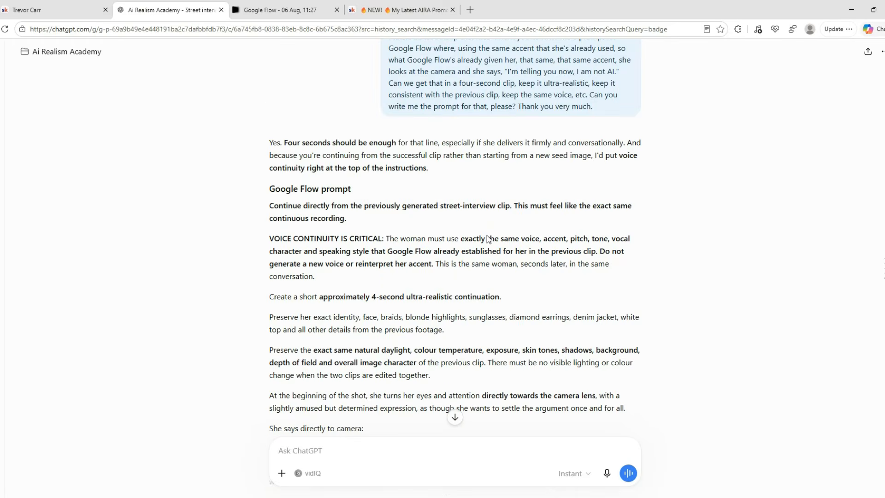
Step: Switch to Google Flow, play the "Woman interviewed about AI" clip and view the reference image stored in the project
left_click(279, 11)
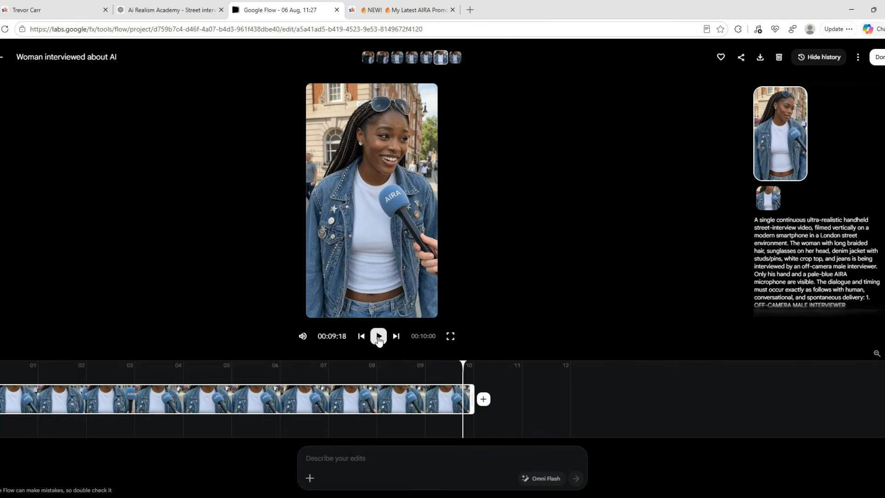
left_click(354, 297)
left_click(1, 58)
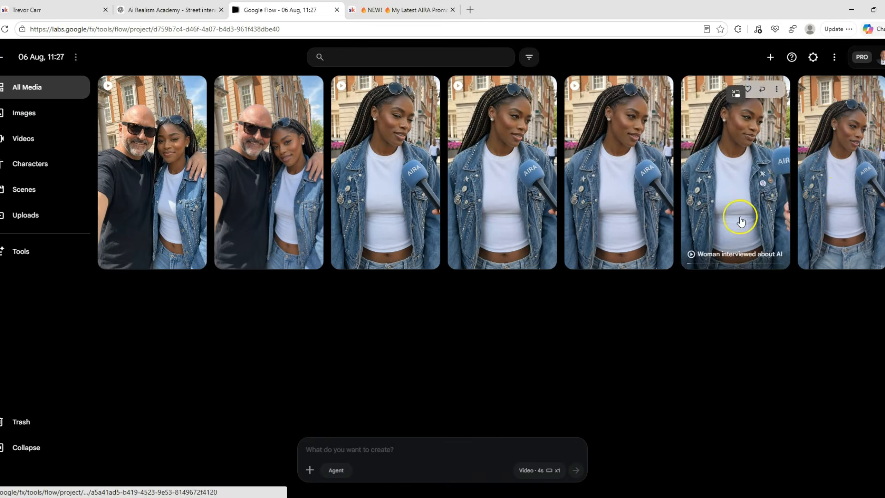
left_click(852, 145)
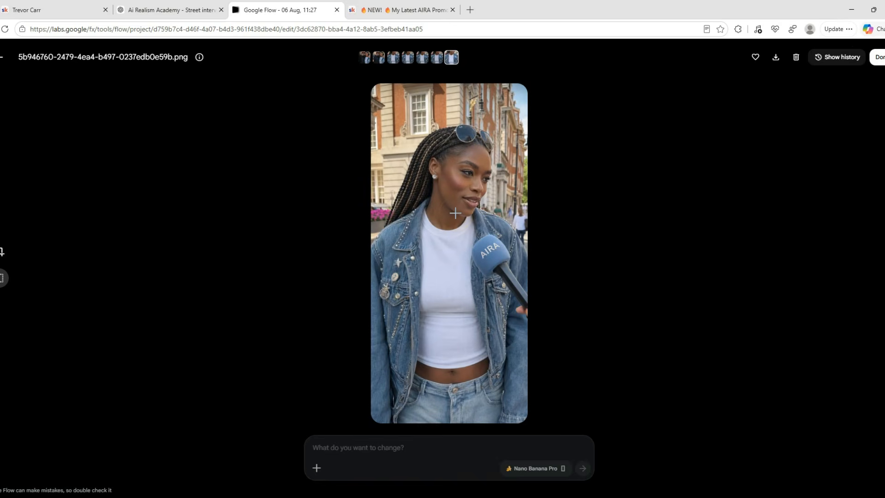
left_click(2, 57)
Step: Reopen the "Woman interviewed about AI" clip, read its full prompt and return to the project's media
left_click(735, 149)
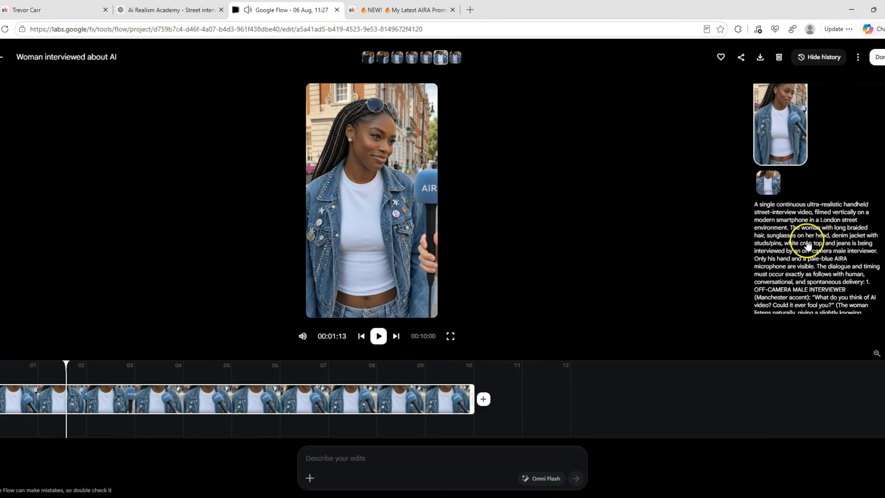
scroll(824, 249, "down", 3)
scroll(827, 250, "up", 3)
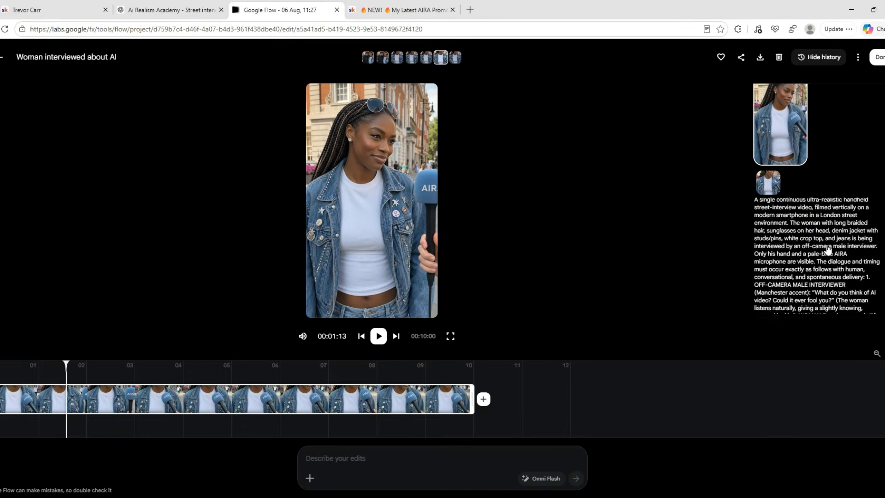
left_click(2, 57)
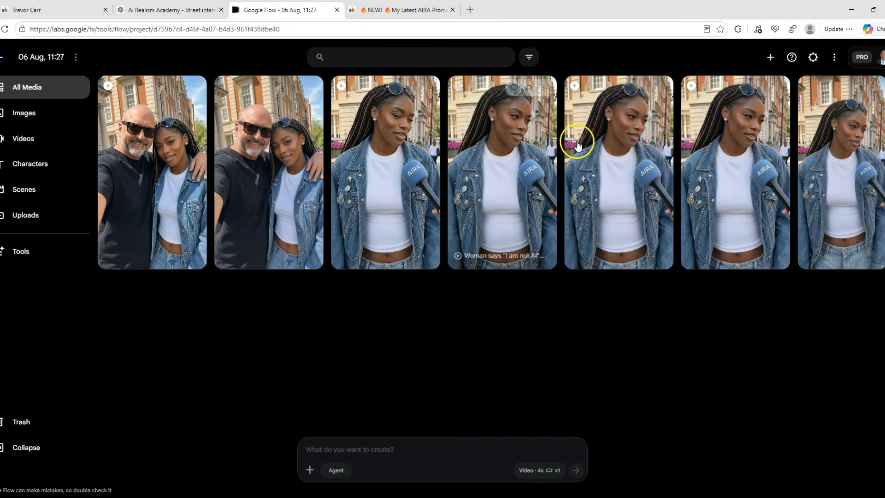
Step: Play the "I am not AI" and "Woman smiling shaking head" clips, and read the silent clip's full prompt
left_click(496, 146)
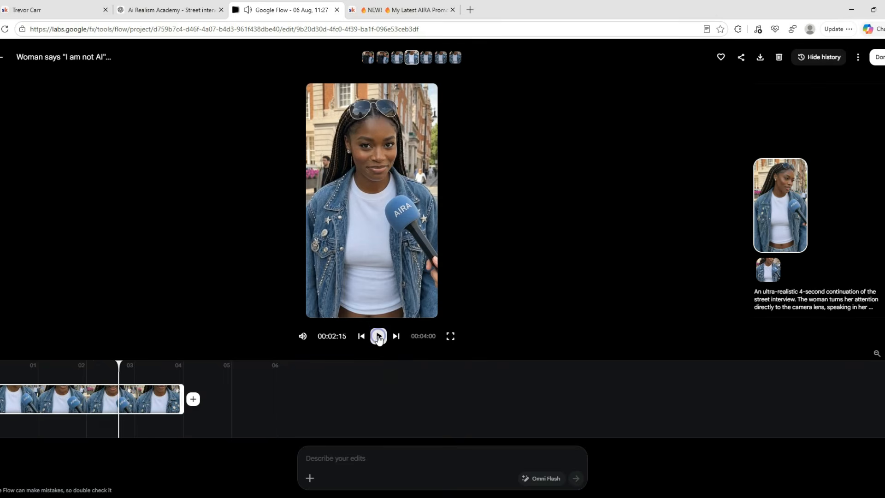
left_click(1, 60)
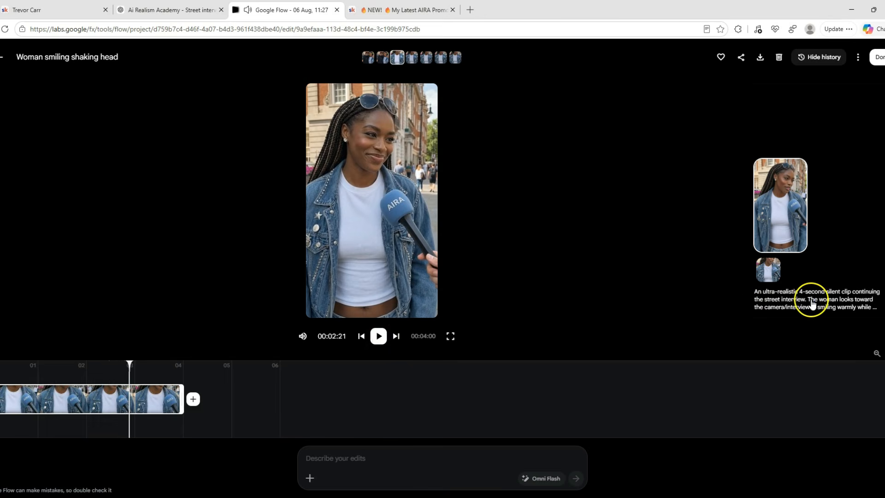
mouse_move(836, 281)
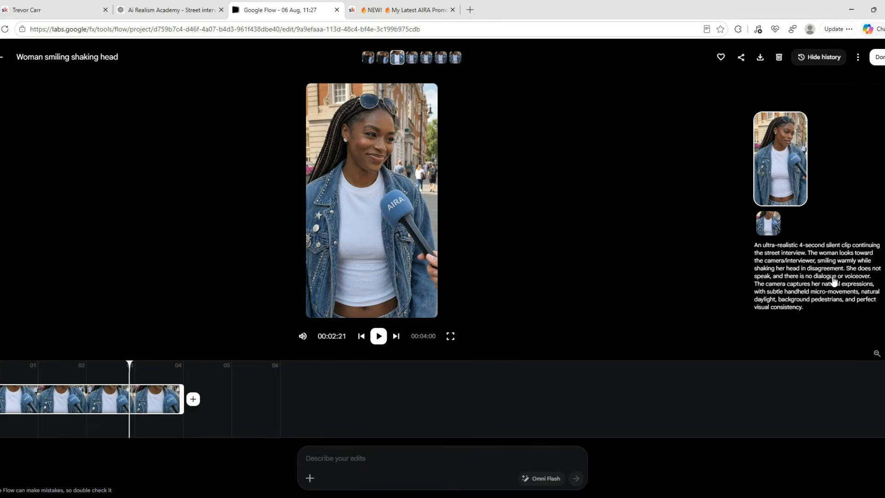
left_click(832, 291)
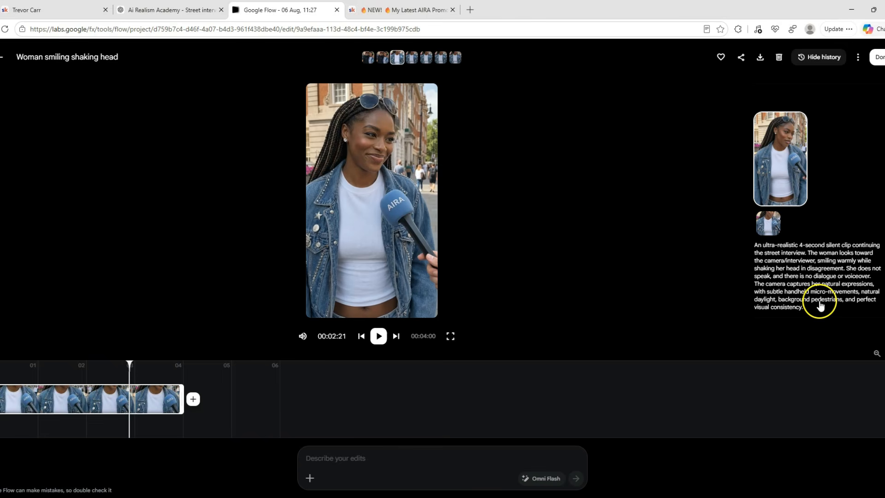
left_click(4, 57)
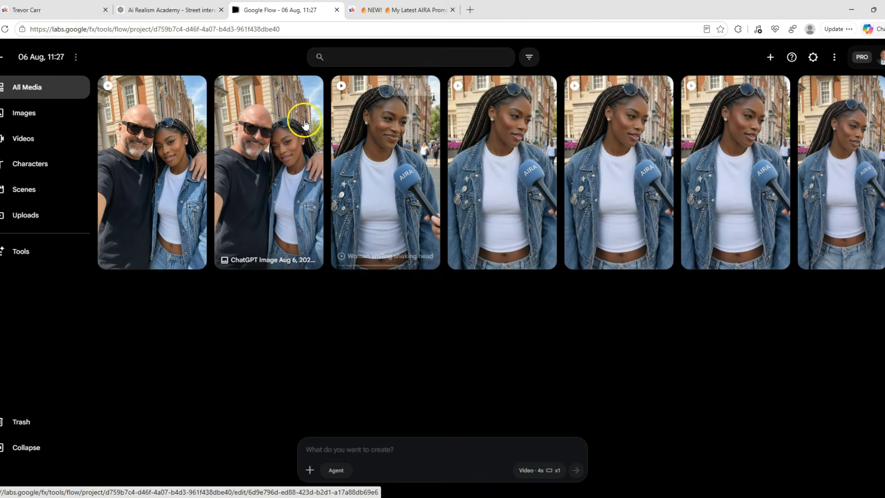
Step: View the ChatGPT selfie image of the man and woman, and play the "Man and woman selfie" clip made from it
left_click(285, 158)
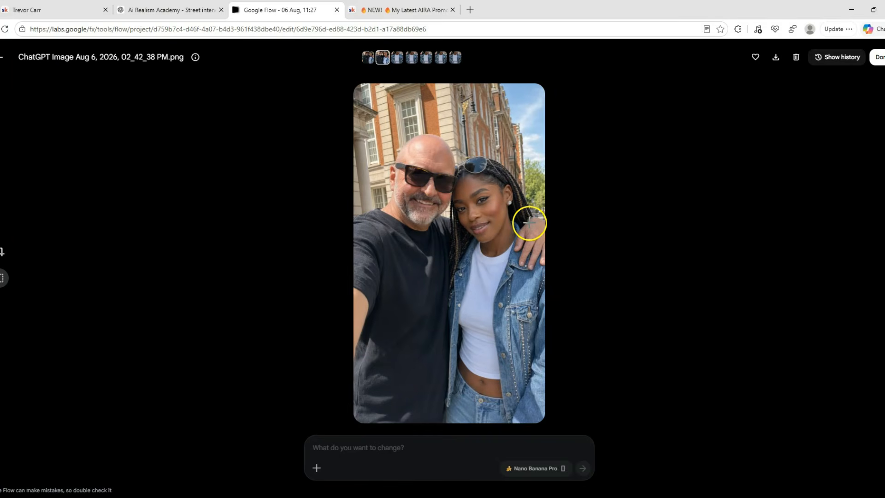
key("Escape")
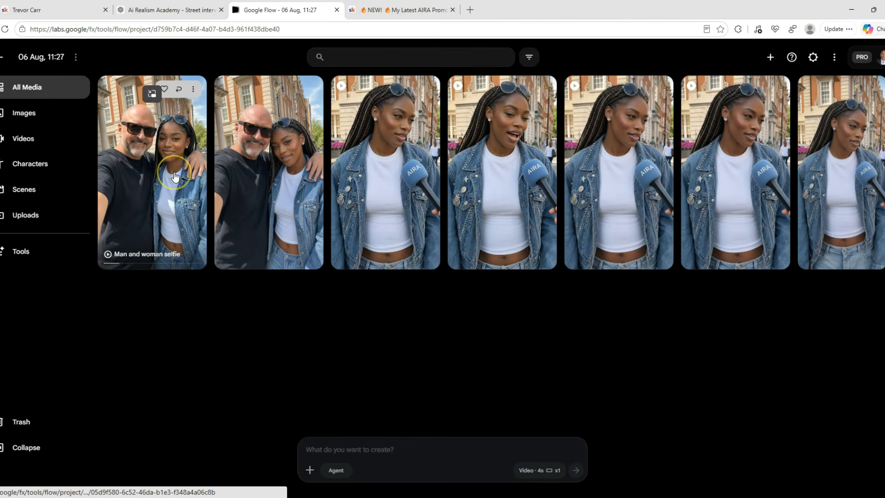
left_click(174, 175)
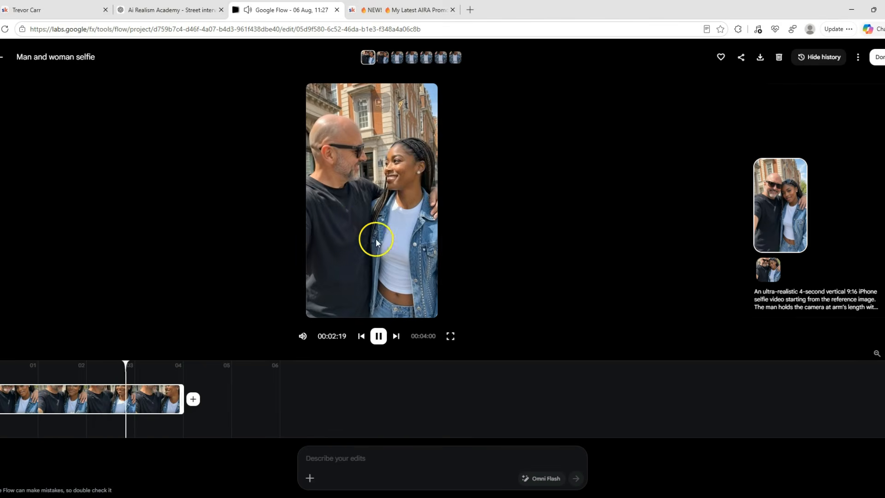
left_click(377, 336)
Step: Switch to Wondershare Filmora and return the playhead of the "promo 050826 hook swap" project to the start
key("alt+Left")
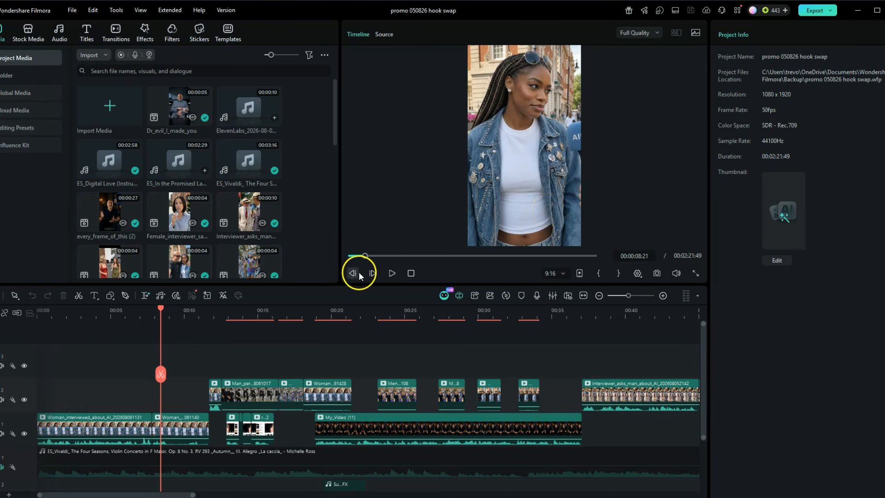
left_click(410, 273)
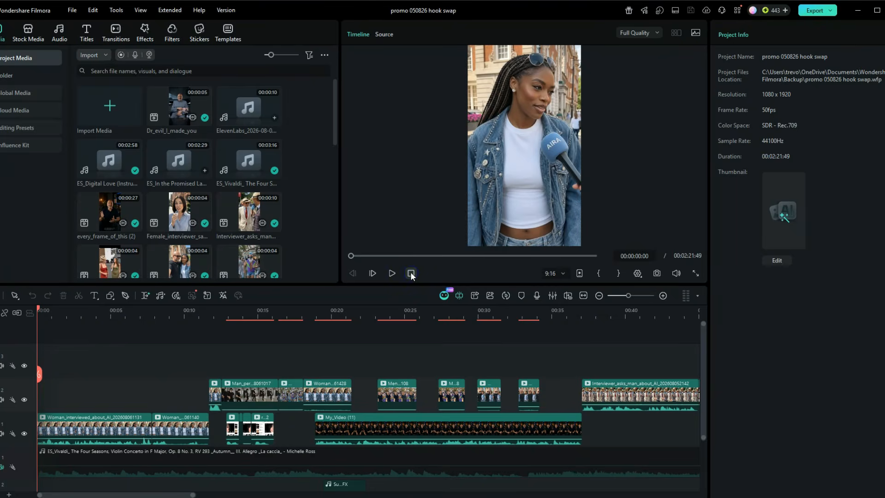
Step: Mute the first video track, play the timeline's opening without it, return to the start and unmute the track
scroll(284, 375, "down", 3)
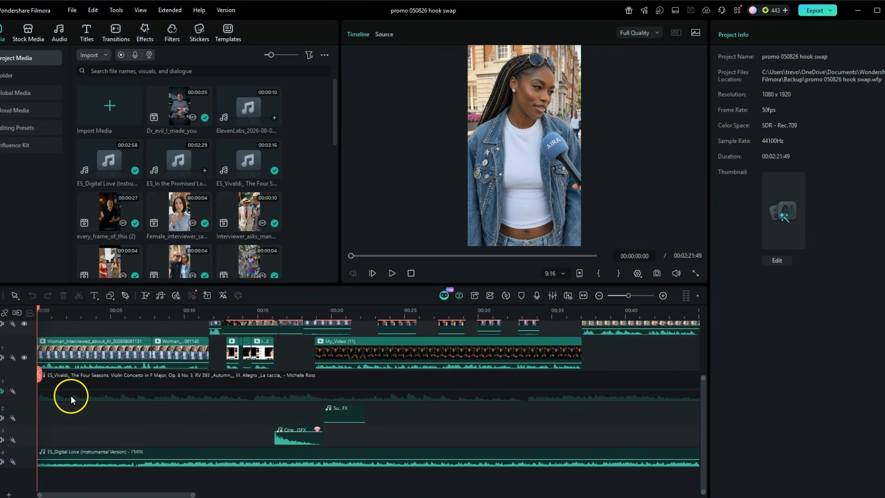
left_click(2, 357)
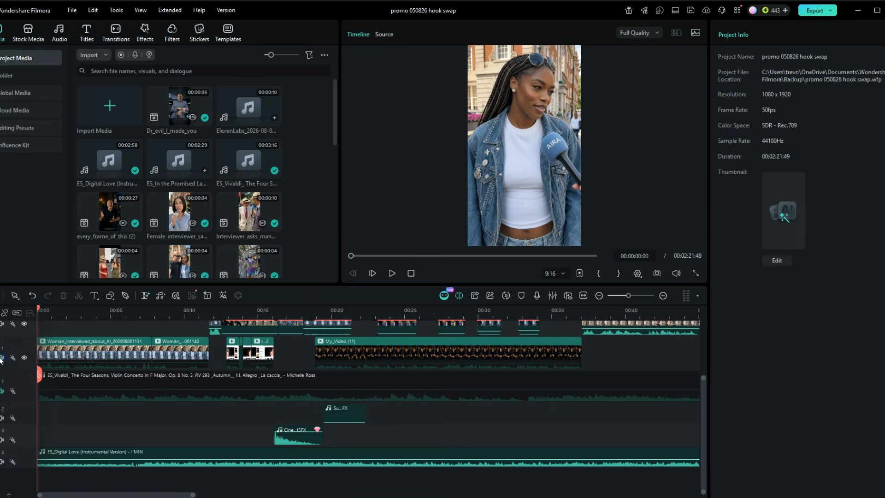
left_click(394, 273)
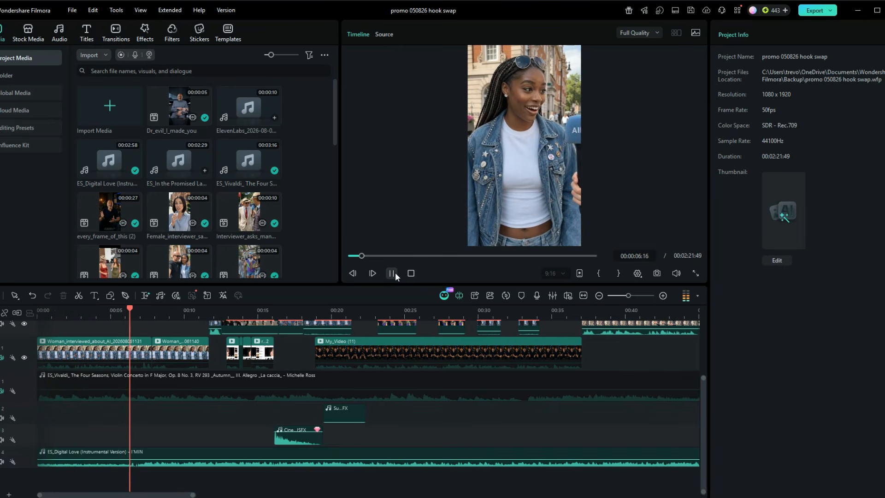
left_click(391, 273)
left_click(211, 371)
key("Home")
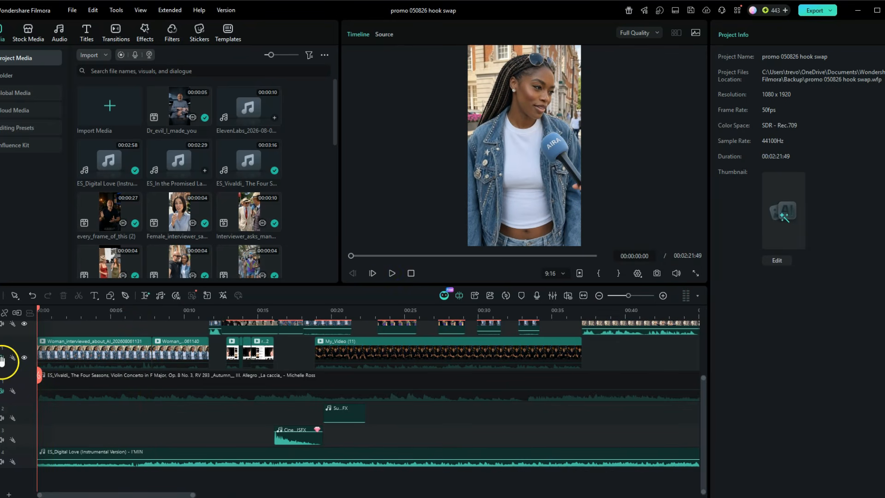
left_click(2, 358)
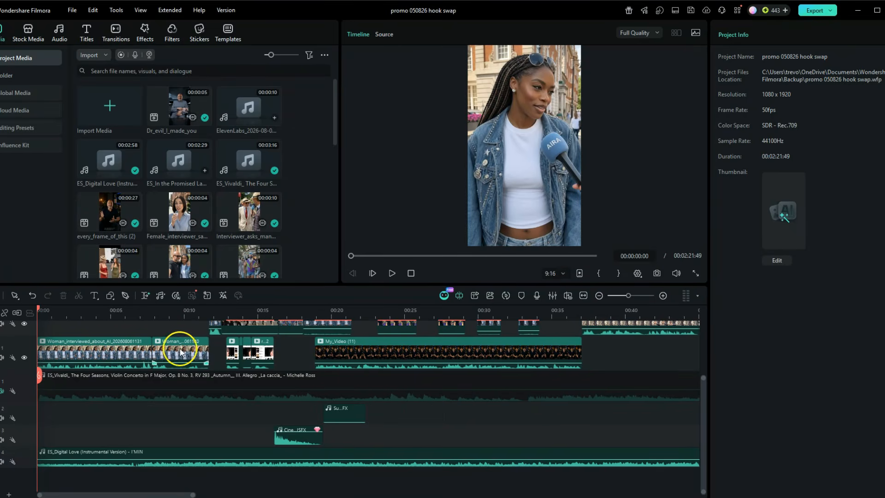
Step: Identify the opening interview clip and the reaction clips on the timeline, and play the start of the promo
left_click(110, 352)
left_click(162, 349)
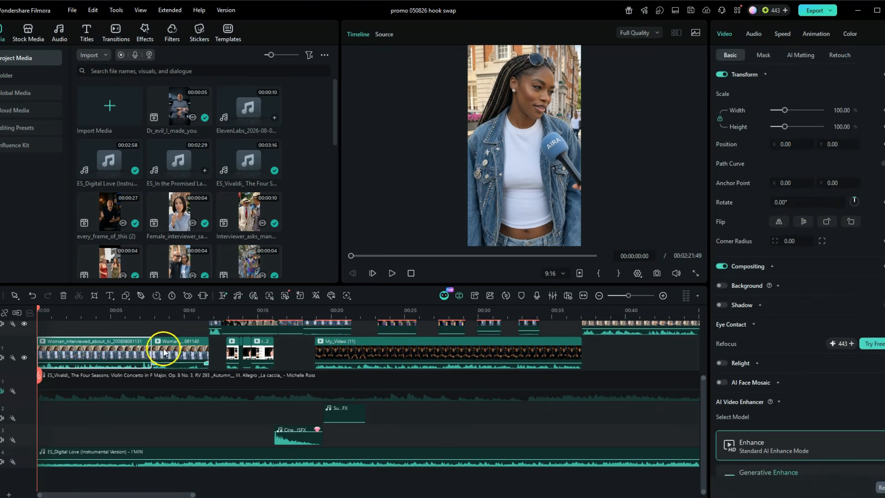
left_click(190, 349)
left_click(318, 342)
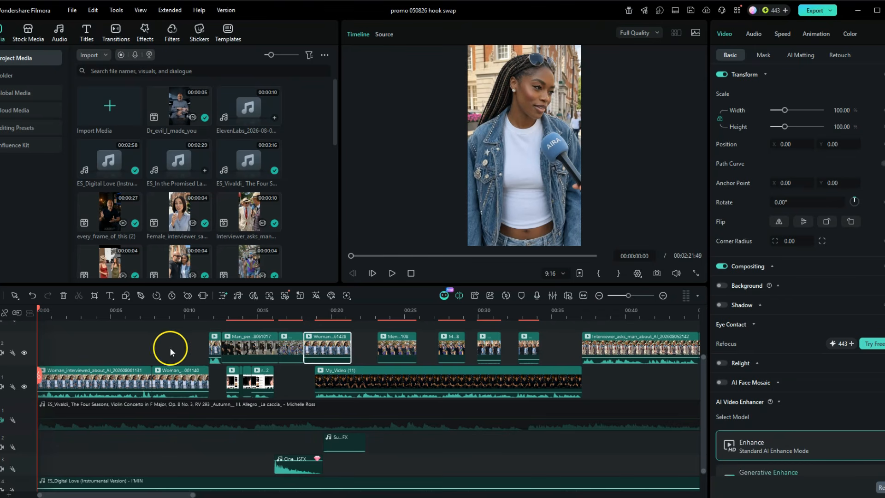
left_click(394, 273)
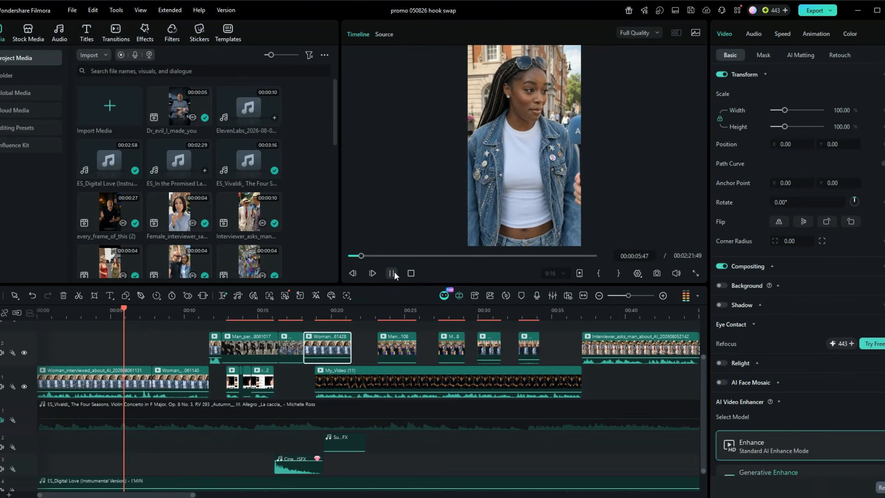
left_click(394, 273)
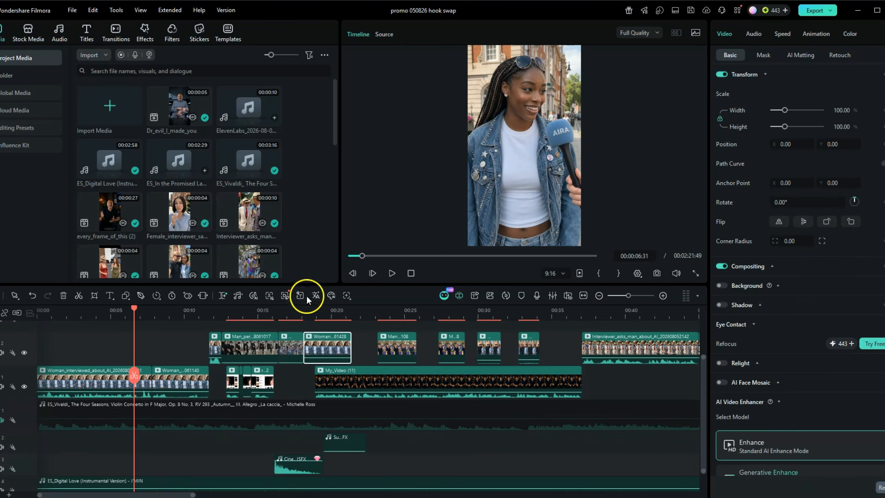
Step: Replay the timeline from about 6 seconds, checking the cut to the reaction clip and the start of the moonwalk clip
left_click(126, 310)
left_click(391, 274)
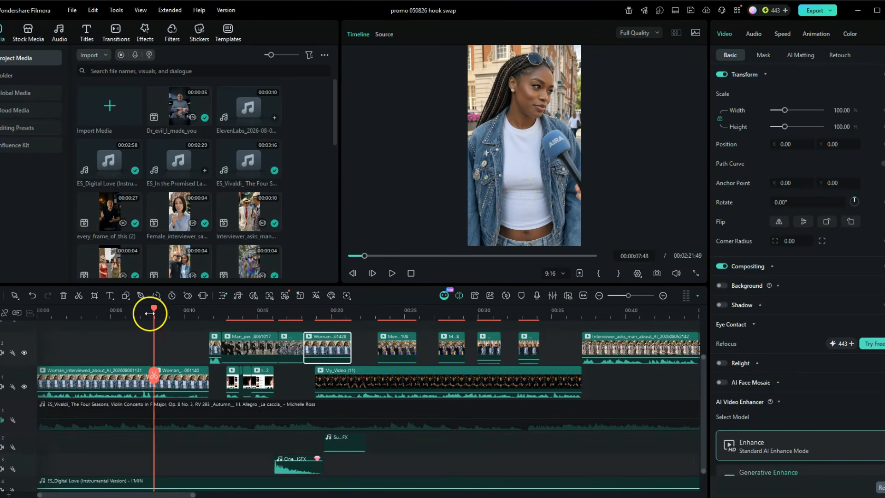
scroll(161, 392, "down", 1)
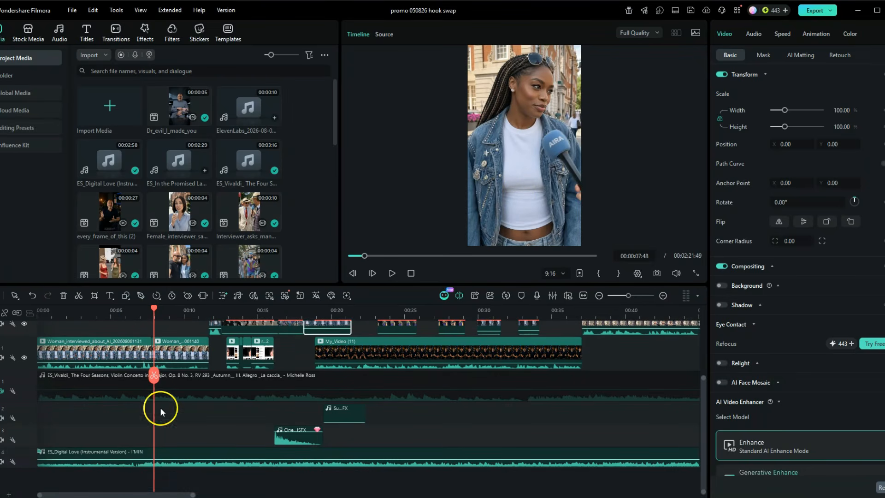
left_click(132, 308)
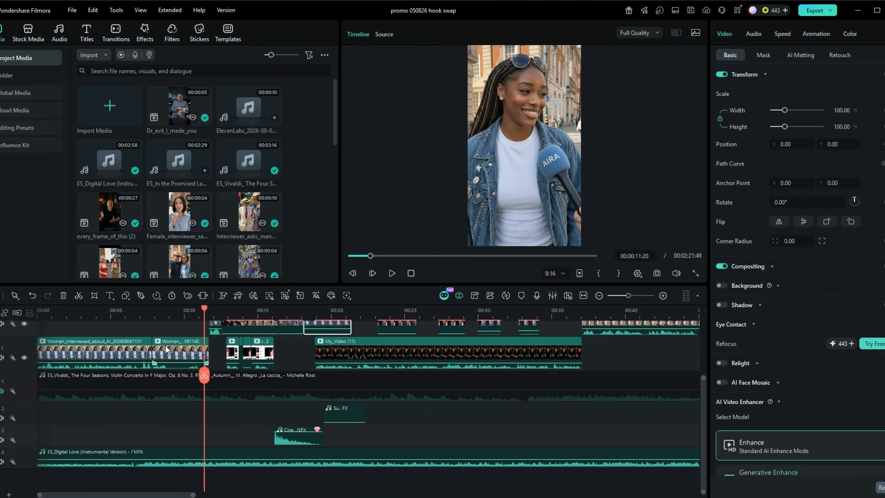
key("Down")
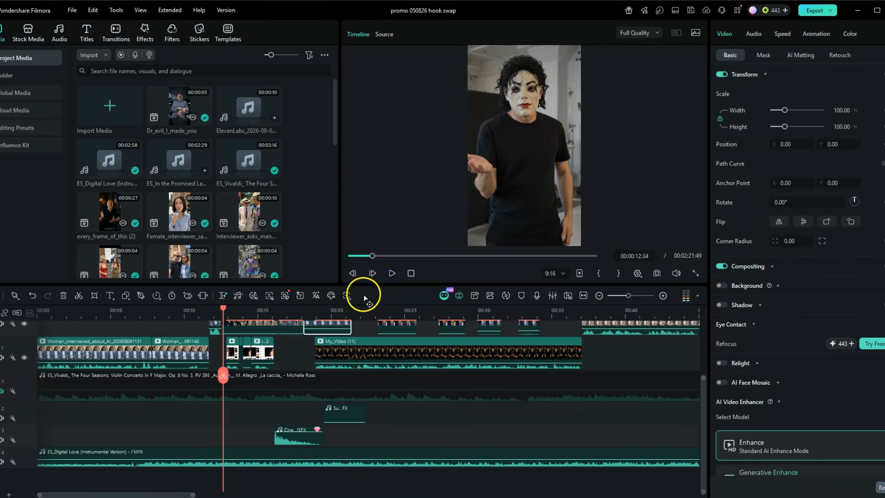
Step: Play the laugh at the end of the "Woman_reacting_to_AI_statement" clip and return the playhead to that cut
scroll(266, 306, "up", 3)
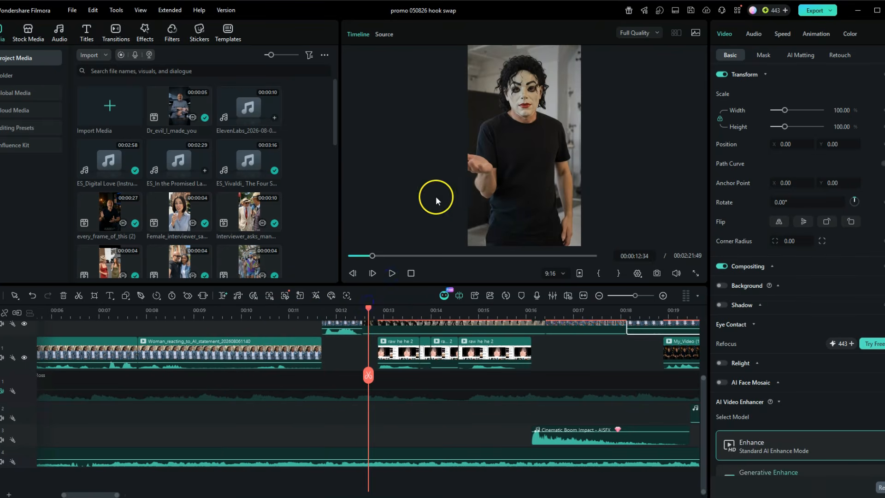
left_click_drag(368, 376, 318, 382)
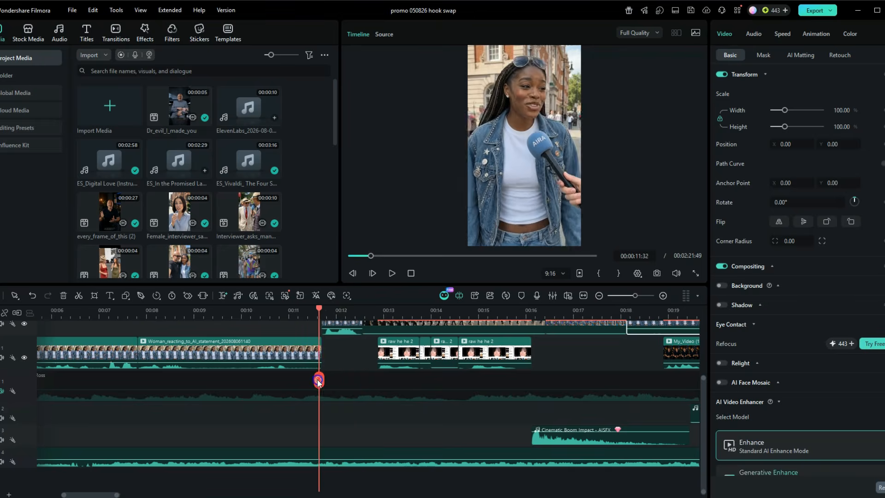
left_click(391, 272)
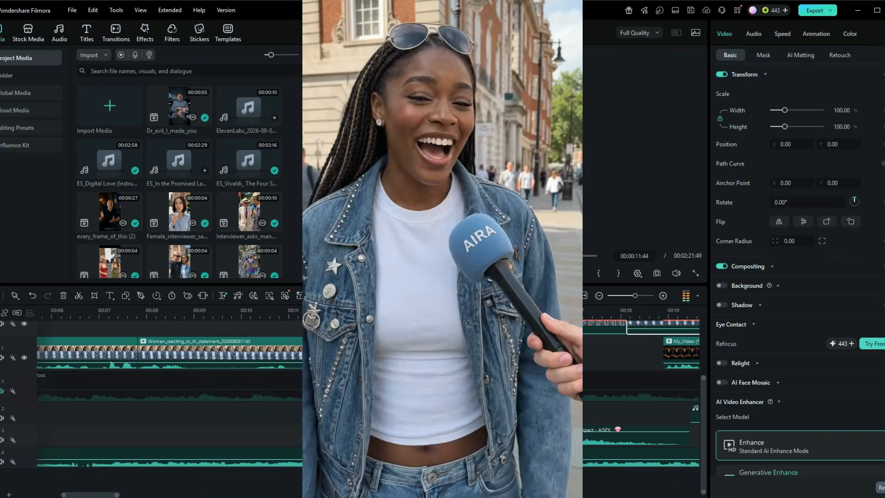
left_click_drag(376, 380, 321, 383)
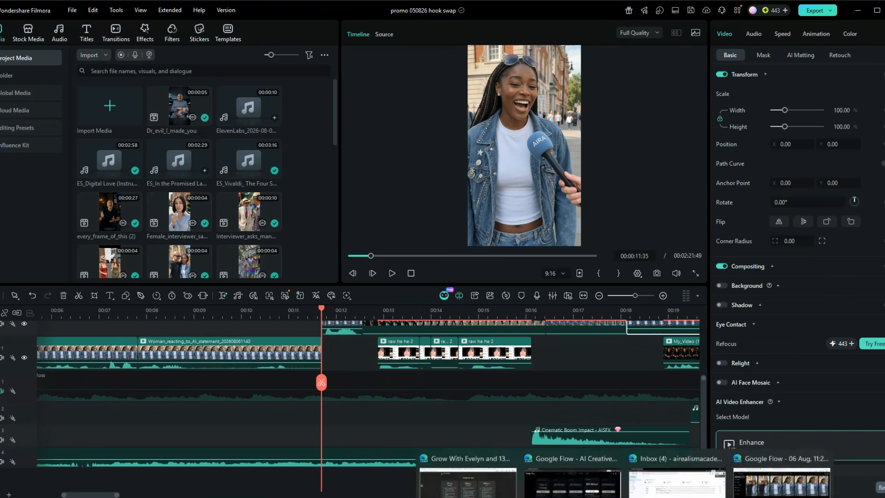
Step: Switch to the Google Flow project, open the "Woman interviewed about AI" clip and replay its laugh between about 7 and 9 seconds
left_click(608, 481)
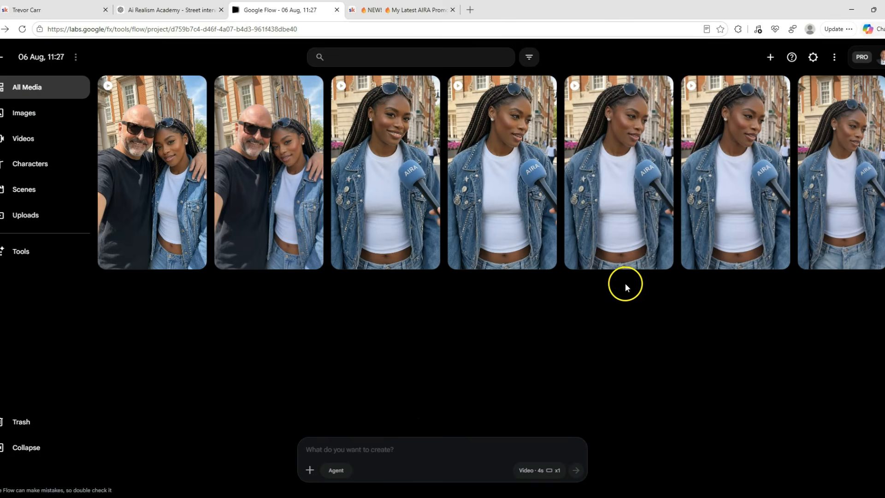
left_click(718, 194)
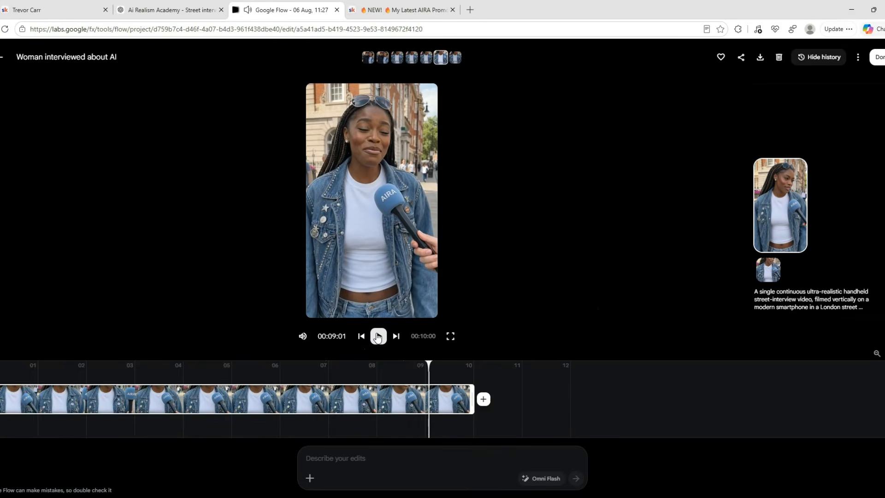
left_click(378, 336)
left_click_drag(429, 363, 378, 365)
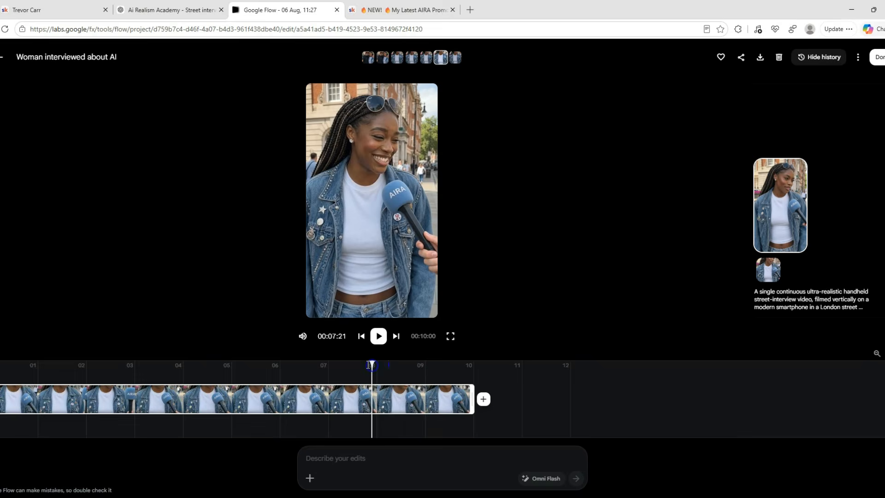
left_click(379, 336)
left_click(378, 336)
left_click_drag(418, 364, 379, 364)
left_click(378, 336)
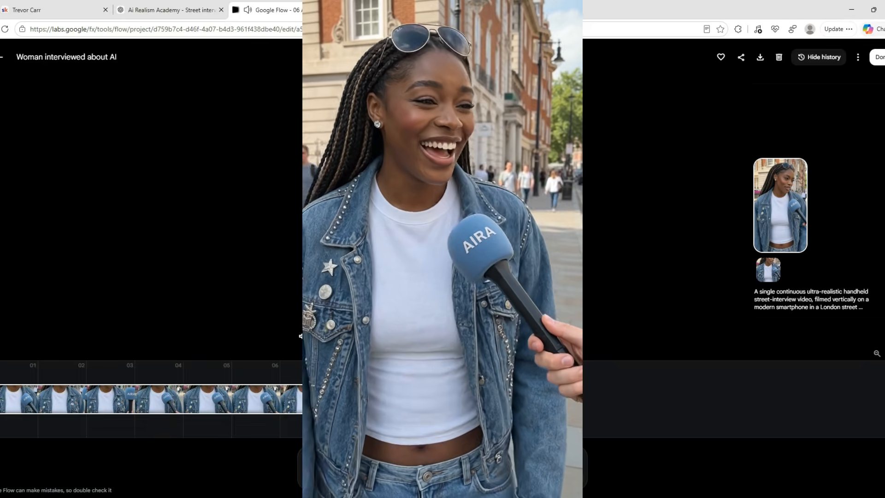
left_click(379, 337)
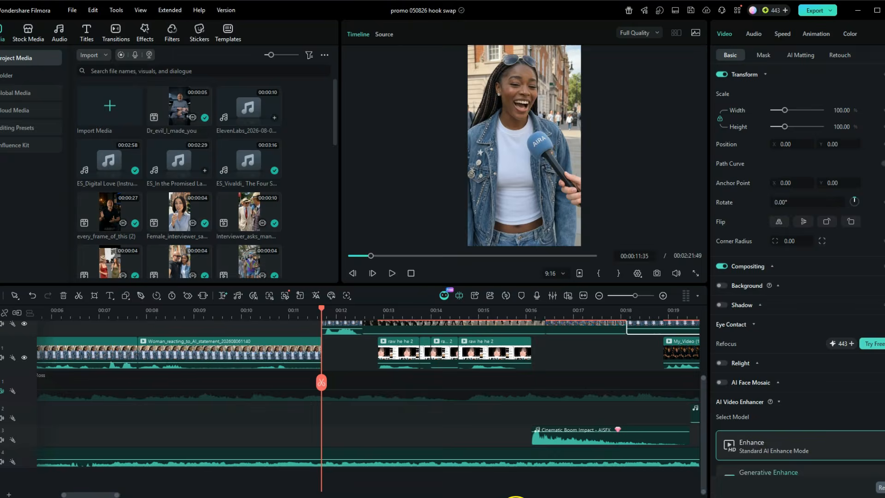
Step: Switch back to Filmora, save the project, and save a copy named "promo 050826 hook swap demo for breakdown"
scroll(132, 336, "down", 3)
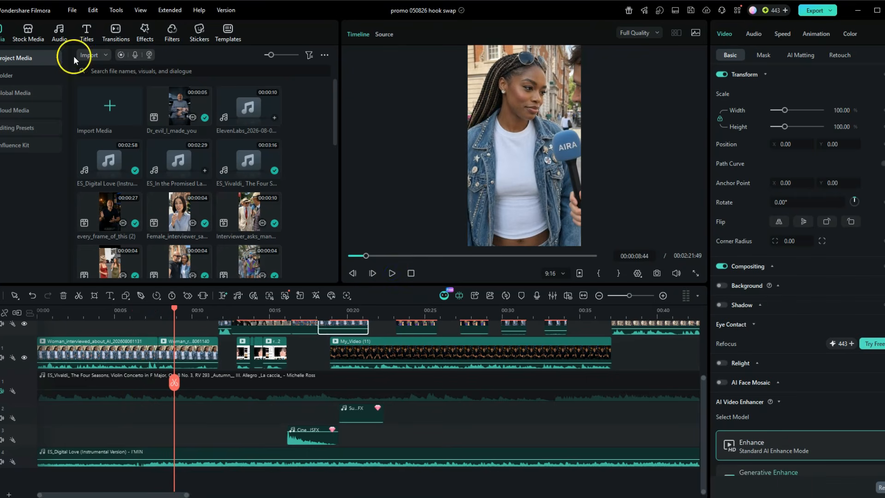
left_click(72, 10)
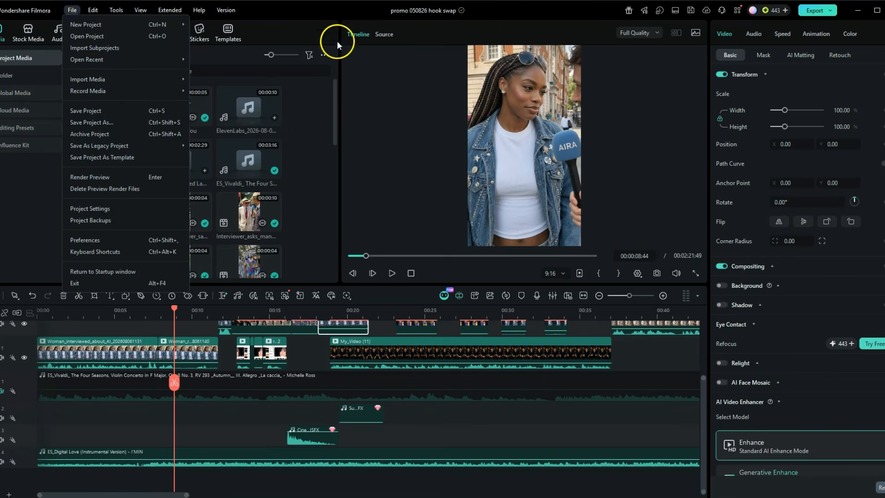
left_click(89, 112)
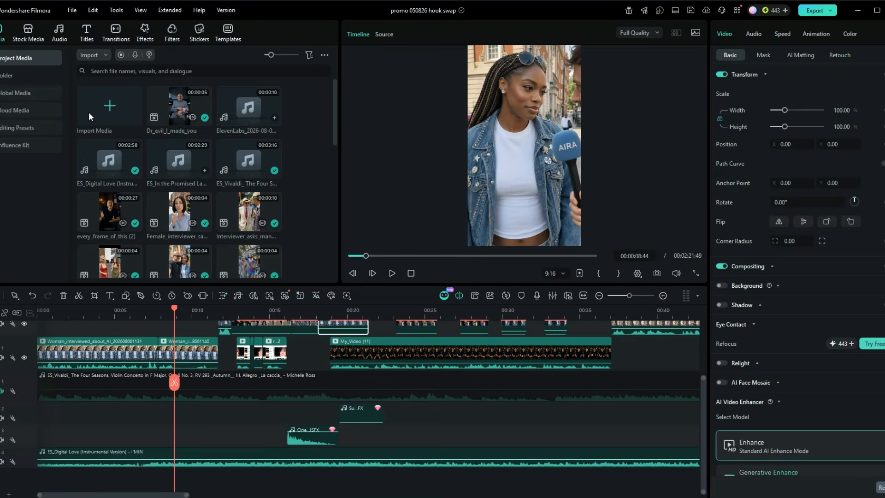
left_click(72, 9)
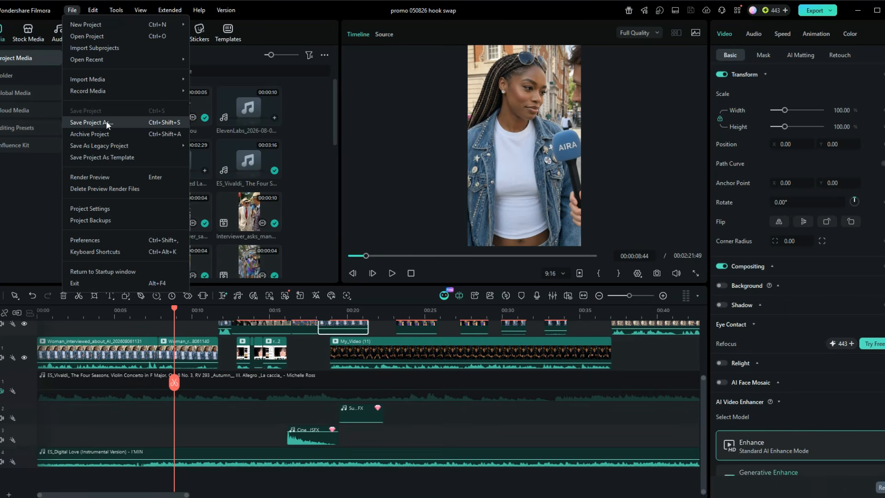
left_click(107, 125)
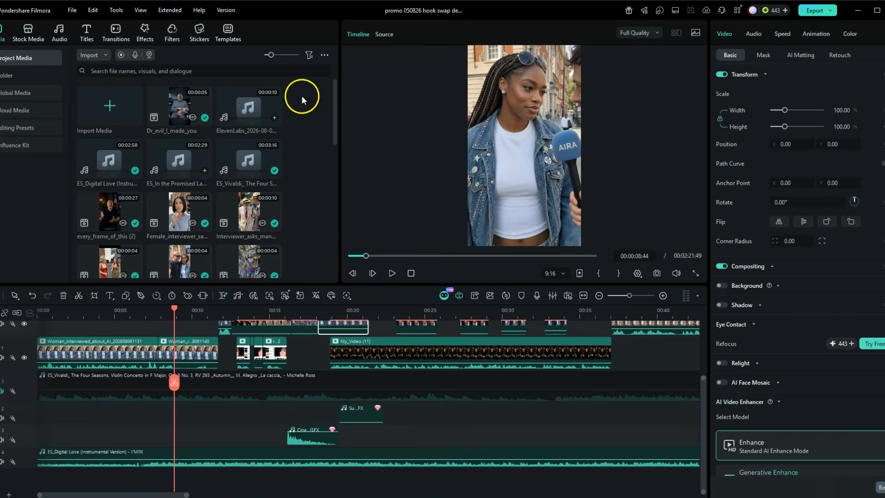
left_click(421, 10)
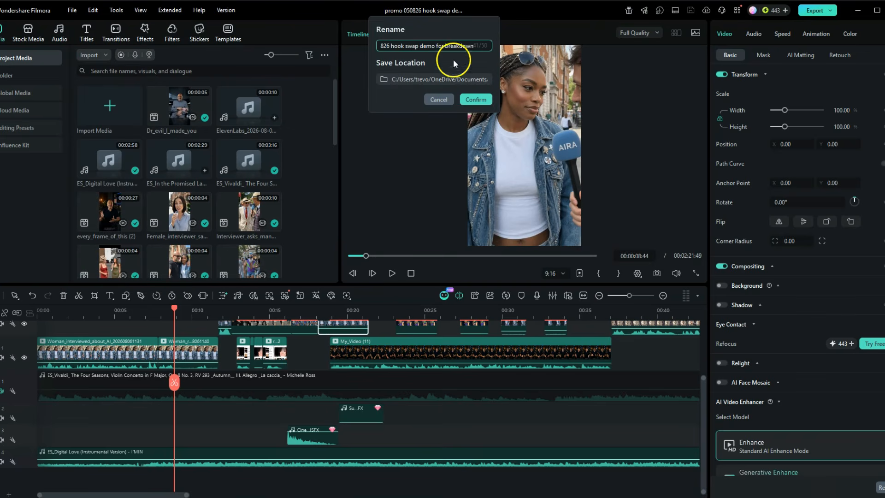
left_click(440, 101)
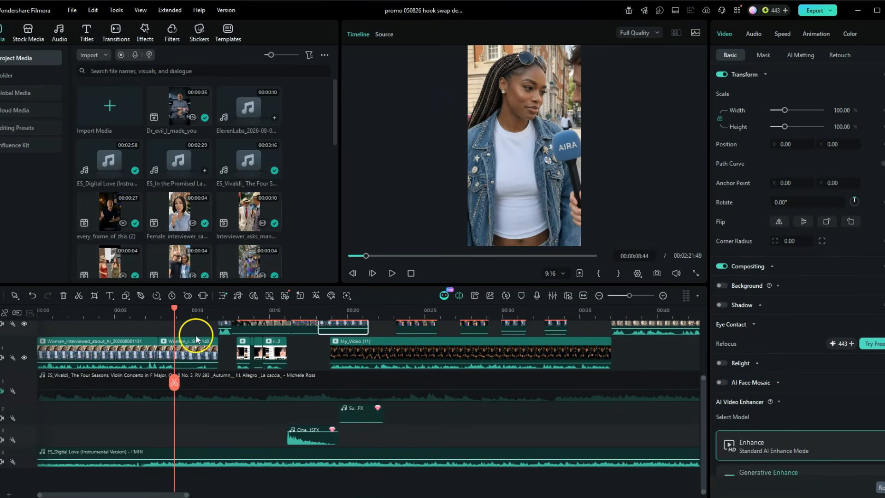
Step: Move the "Woman_reacting_to_AI_statement" clip up to the third video track, starting where the first interview clip ends
scroll(269, 306, "up", 2)
scroll(269, 307, "up", 4)
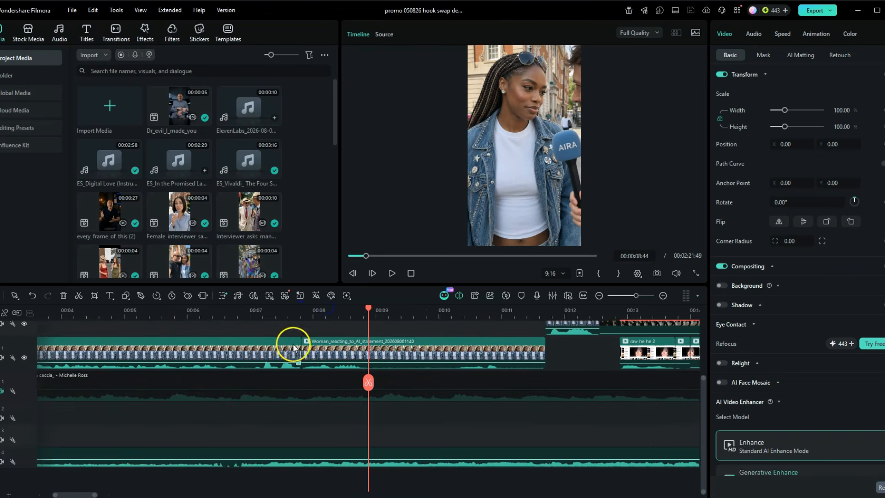
scroll(371, 369, "up", 1)
left_click_drag(405, 385, 408, 353)
left_click_drag(303, 349, 285, 352)
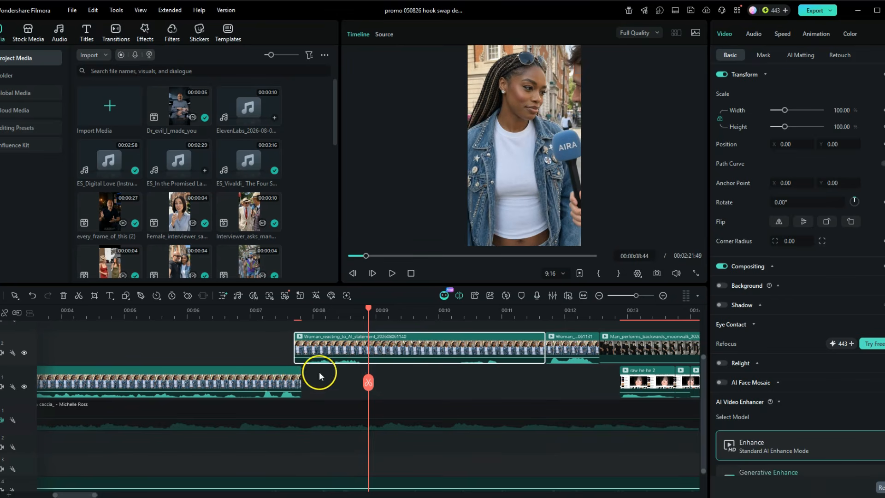
left_click_drag(400, 358, 426, 371)
left_click(323, 349)
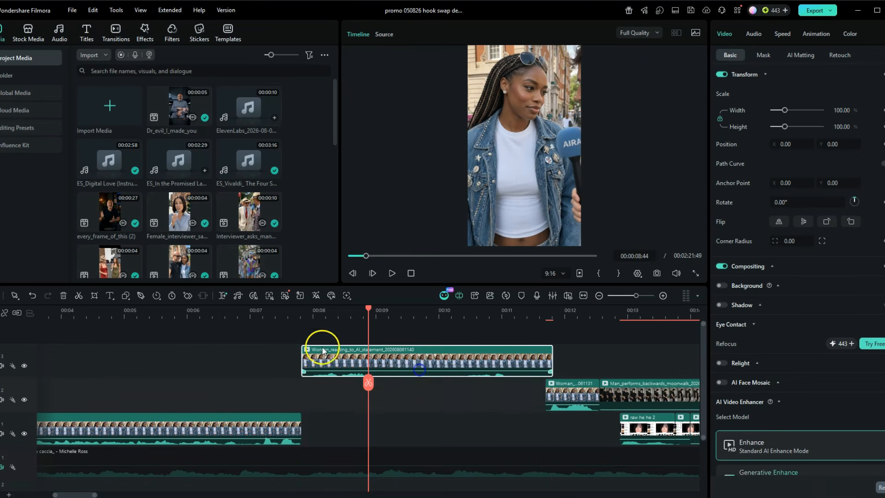
Step: Play across the cut into the raised reaction clip, and undo the clip's move to the upper track
left_click(299, 313)
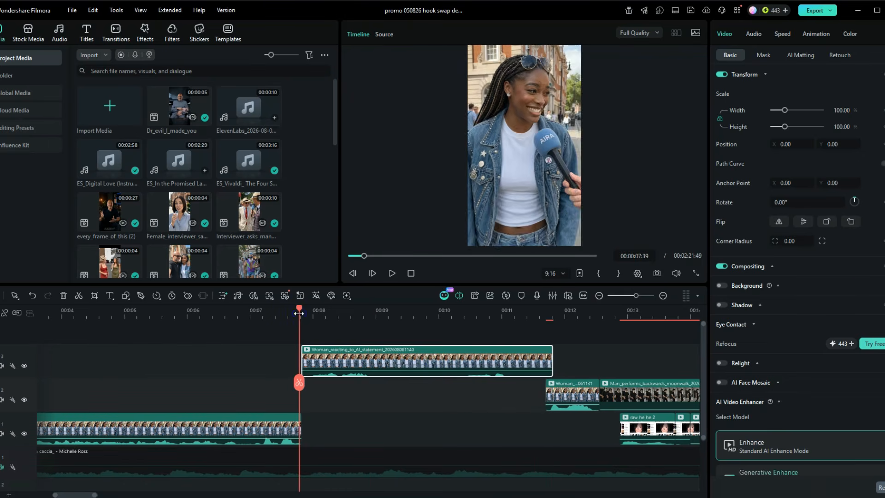
key("space")
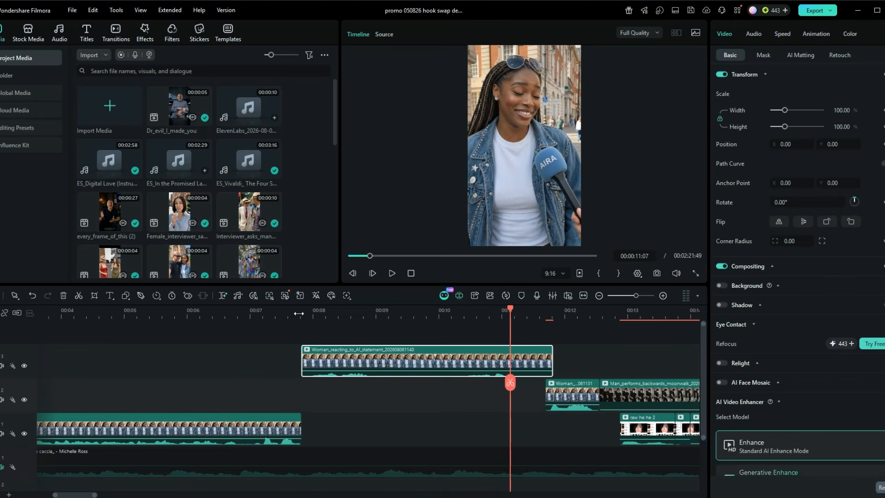
key("ctrl+z")
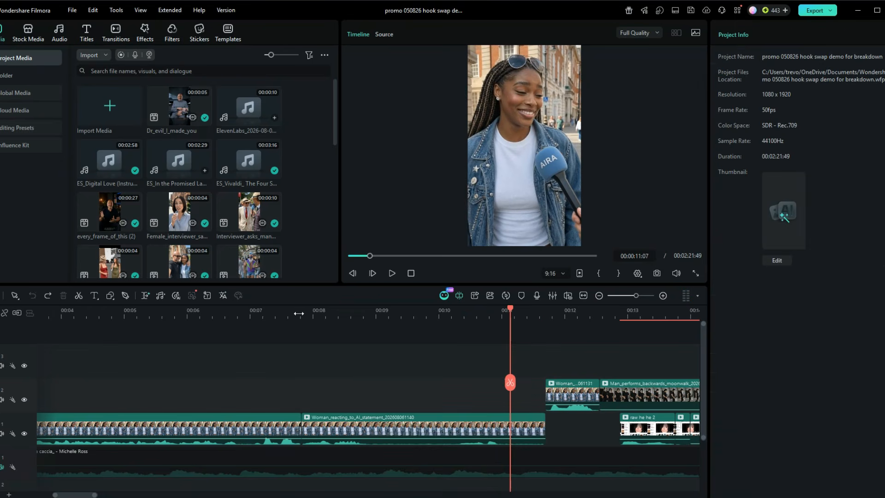
Step: Move the short interview clip before the moonwalk to the third video track, extend its start to about 8.8 s, and trim the reaction clip's end to about 8.5 s
left_click_drag(572, 395, 549, 369)
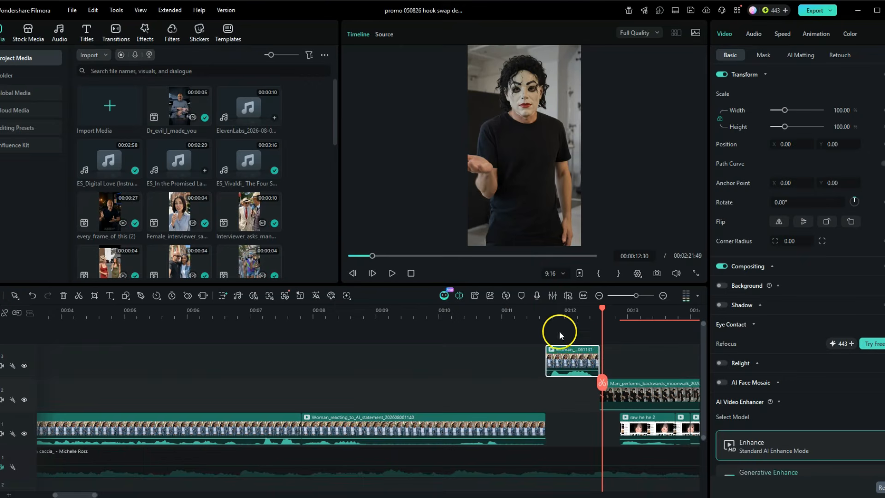
left_click_drag(548, 361, 361, 362)
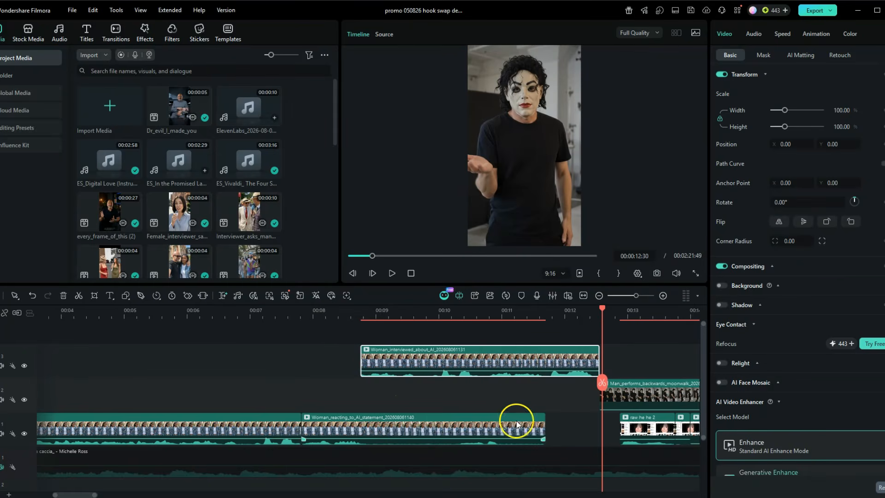
left_click_drag(542, 426, 344, 426)
Step: Play the extended interview clip from its start, and undo its move and extension together with the reaction clip's trim
left_click(362, 311)
key("space")
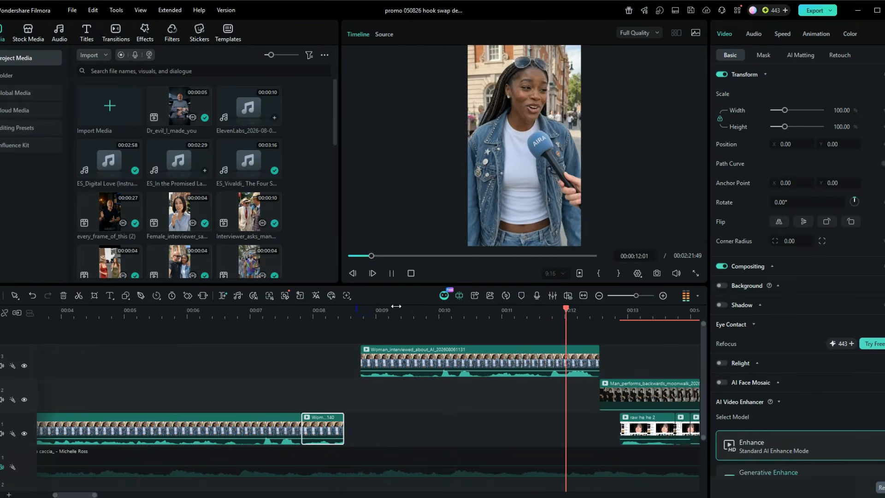
key("space")
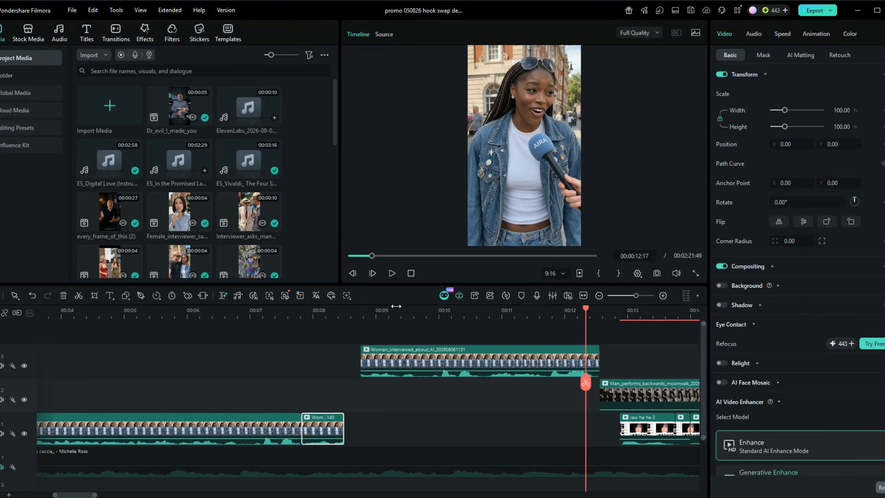
key("ctrl+z")
key("ctrl+z")
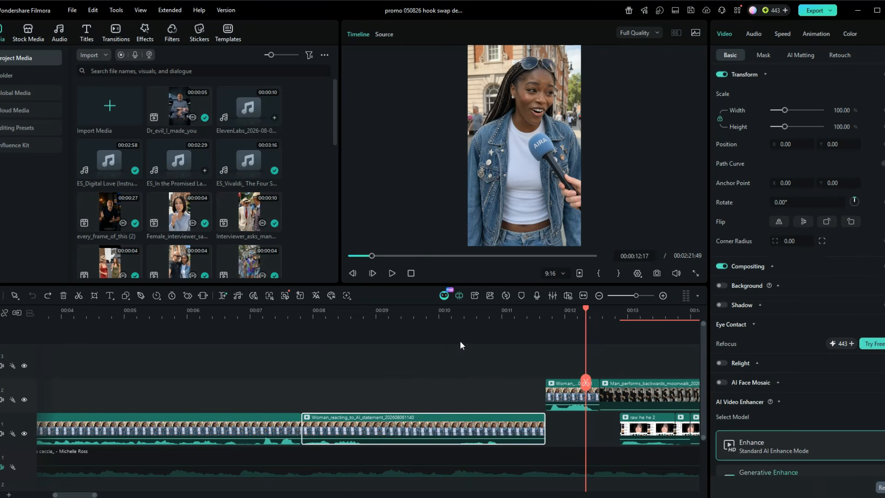
Step: Play the timeline from just before the "Woman_smiling_shaking_head" clip, at about 18 s, to about 22 s
scroll(465, 309, "down", 3)
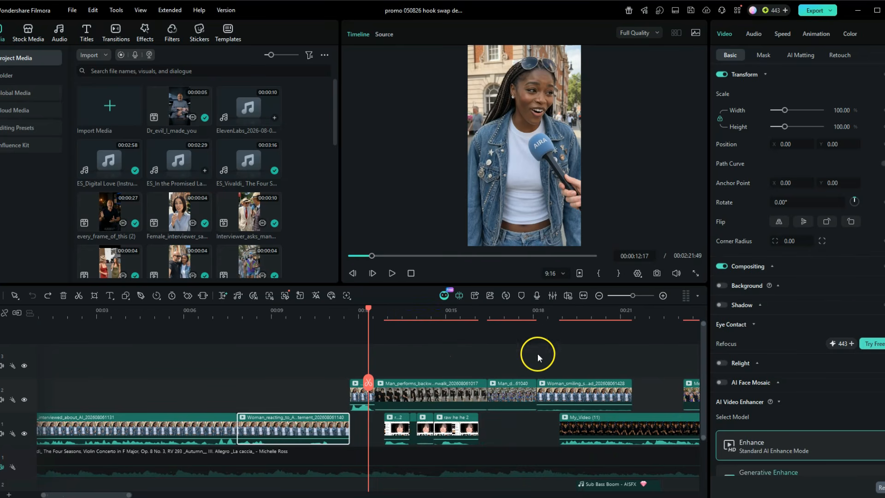
left_click(531, 316)
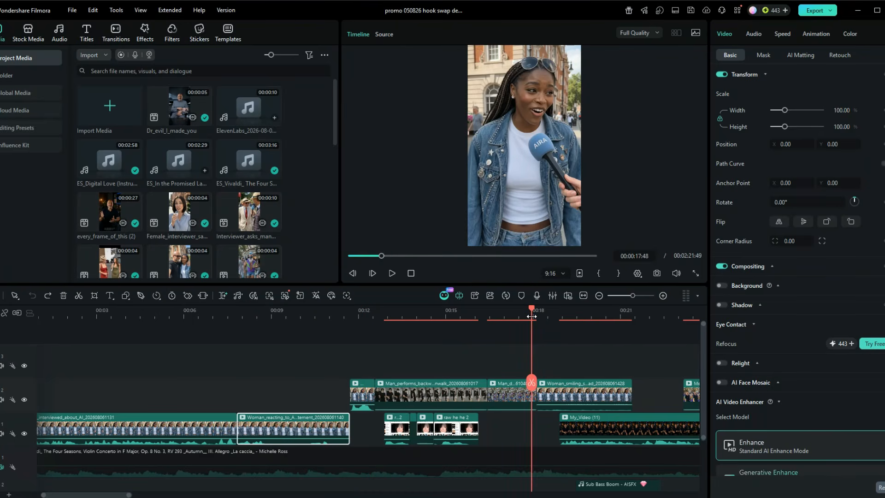
key("space")
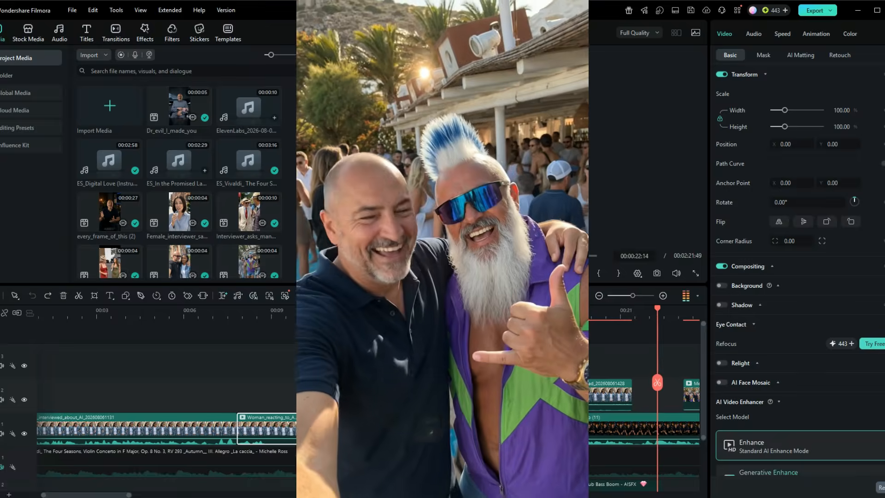
key("space")
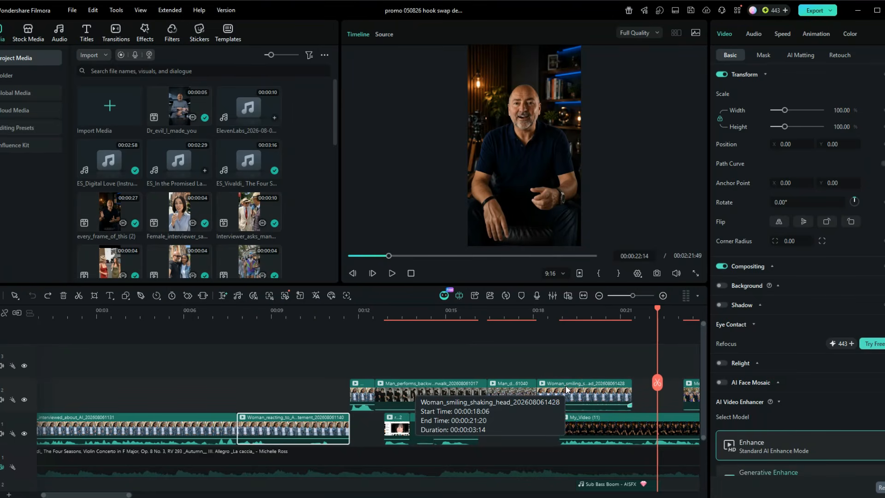
Step: Replay the overlap of the "Woman_smiling_shaking_head" clip with "My_Video (11)", and park the playhead near the smiling clip's start
left_click(538, 310)
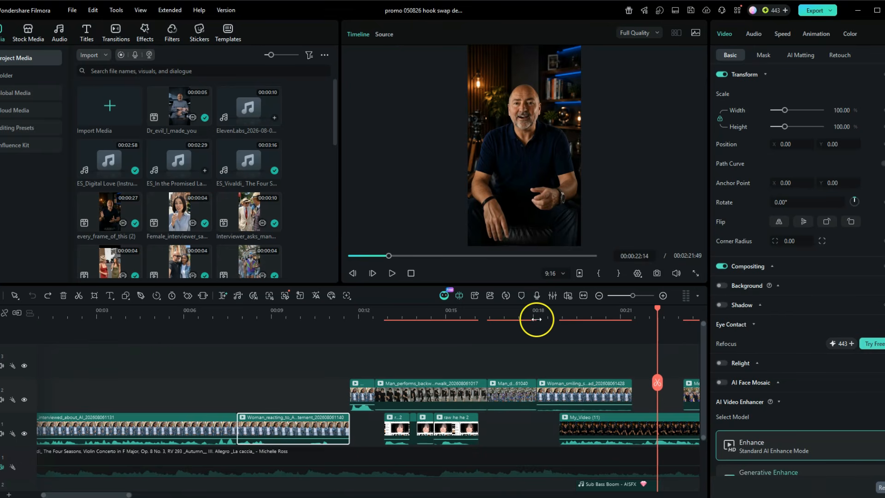
left_click(556, 311)
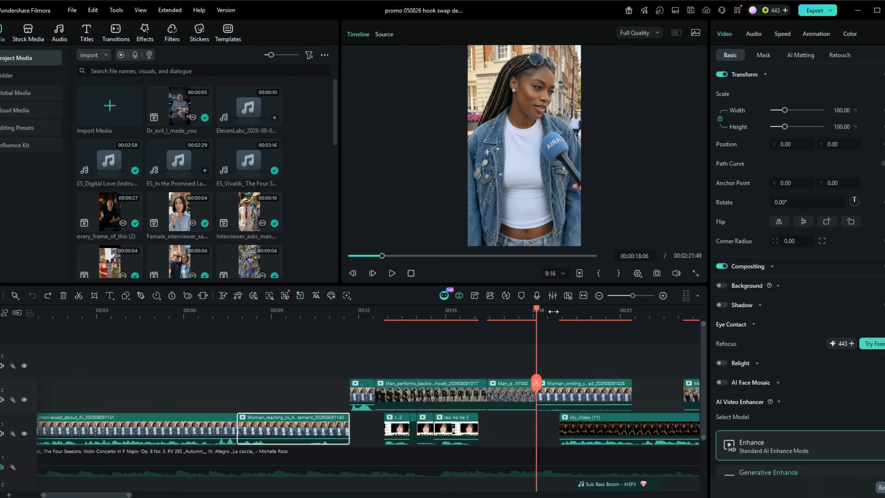
left_click(554, 311)
key("space")
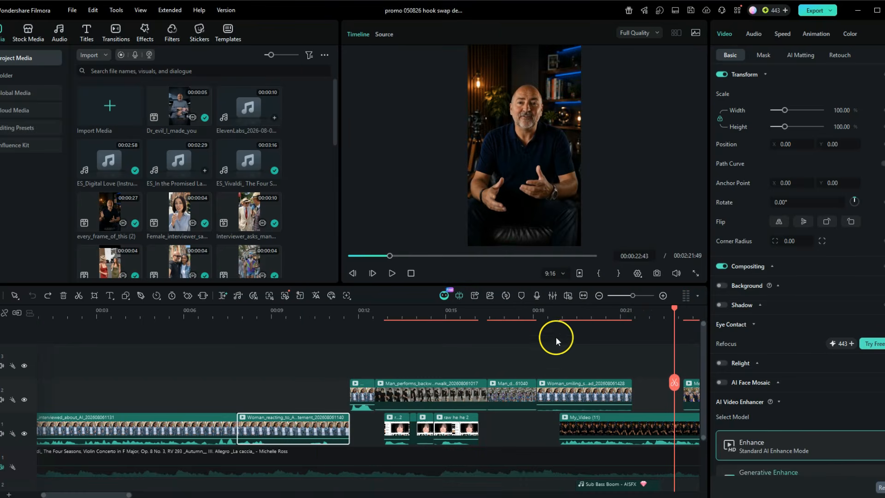
left_click(543, 315)
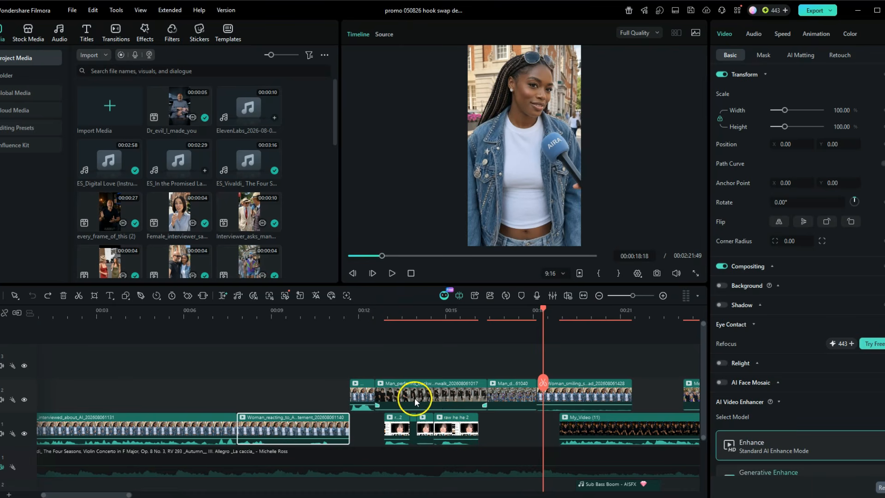
Step: Play the sequence from the short interview clip at about 11.7 s through to the selfie shot at about 24 s
left_click(469, 253)
left_click(349, 318)
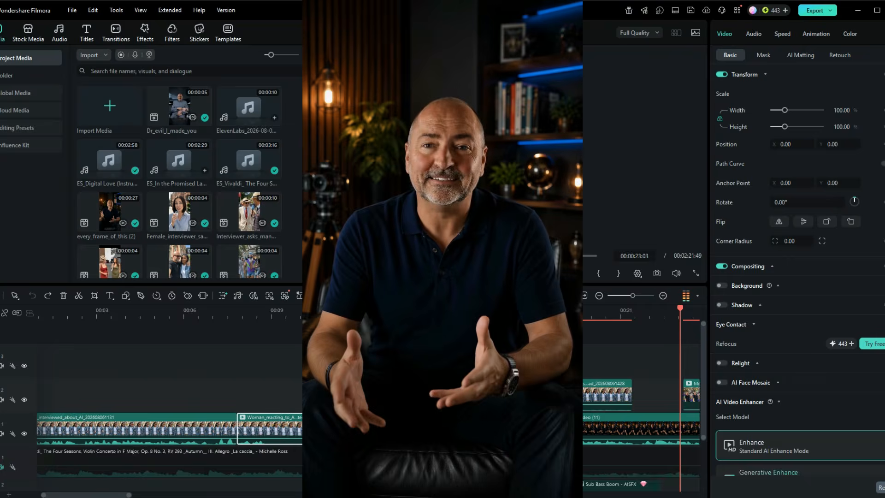
key("space")
left_click(333, 340)
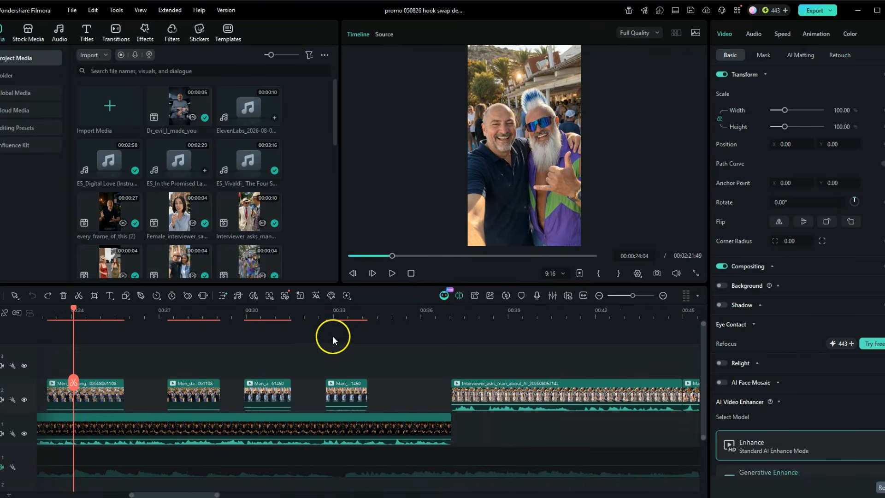
Step: Compare the walking-man frame at about 17.3 s with the selfie frame at about 23.9 s on the second video track
left_click_drag(206, 494, 156, 495)
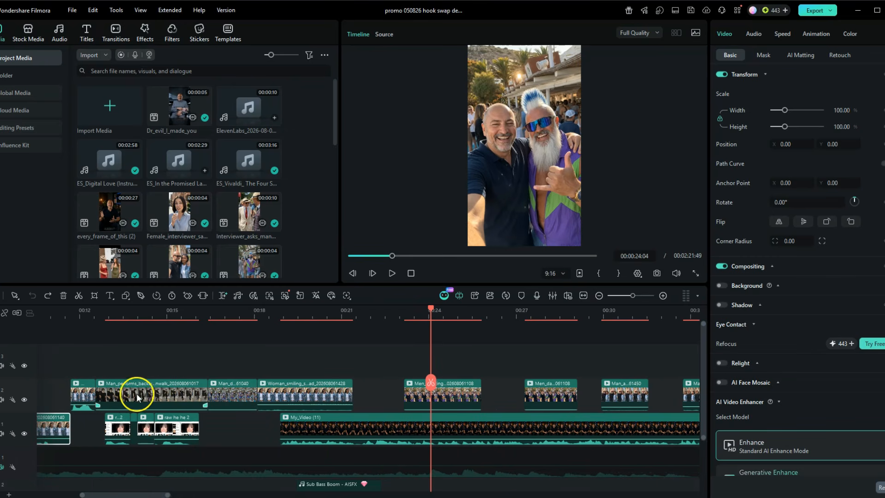
left_click(233, 313)
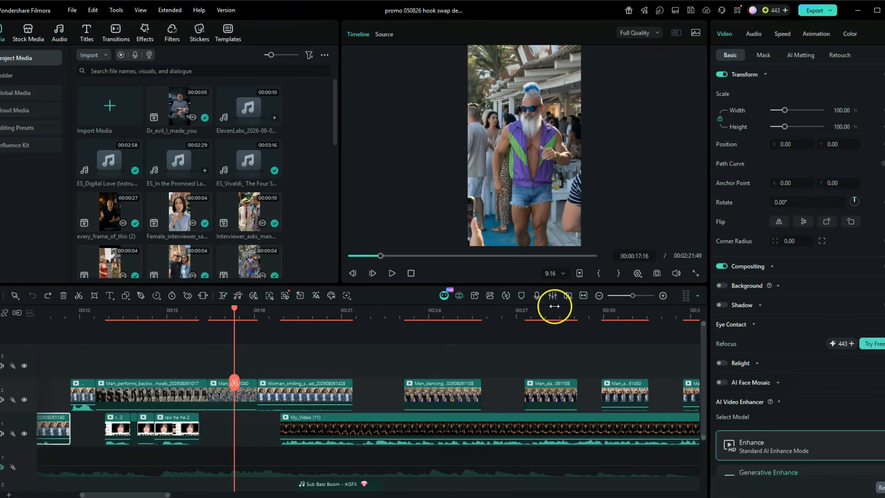
left_click(426, 316)
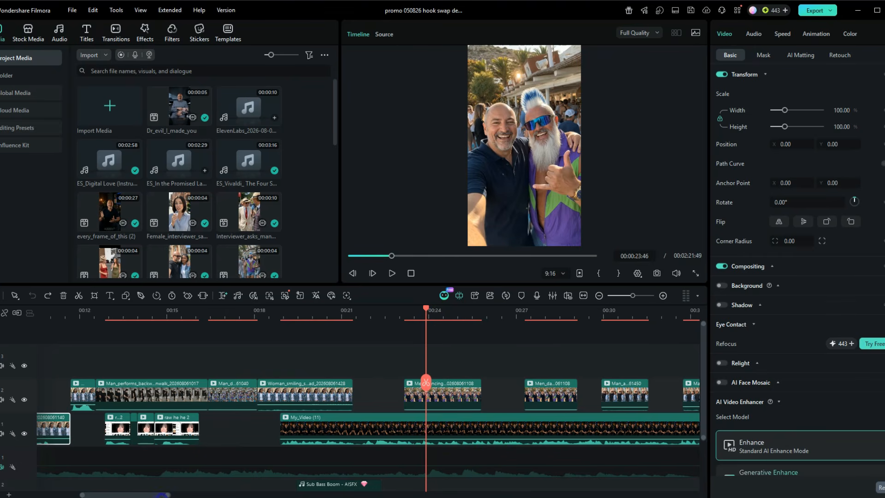
Step: Play the "Woman_says_I_am_not" clip and its overlap with "Dr_evil_I_made_you", stopping at about 01:44
left_click_drag(161, 495, 446, 480)
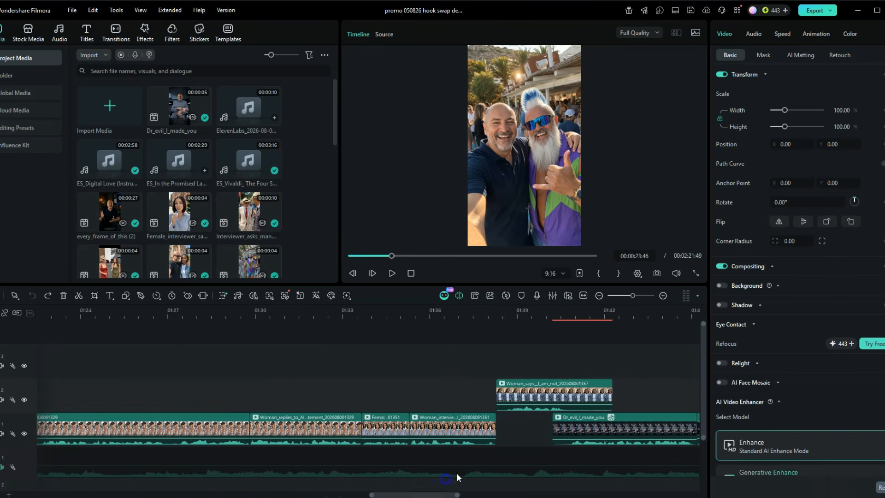
left_click(465, 311)
left_click(484, 308)
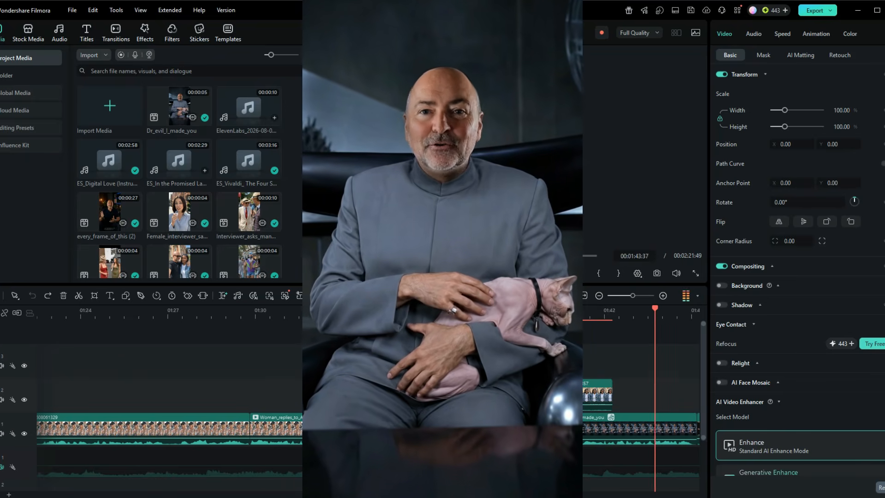
key("space")
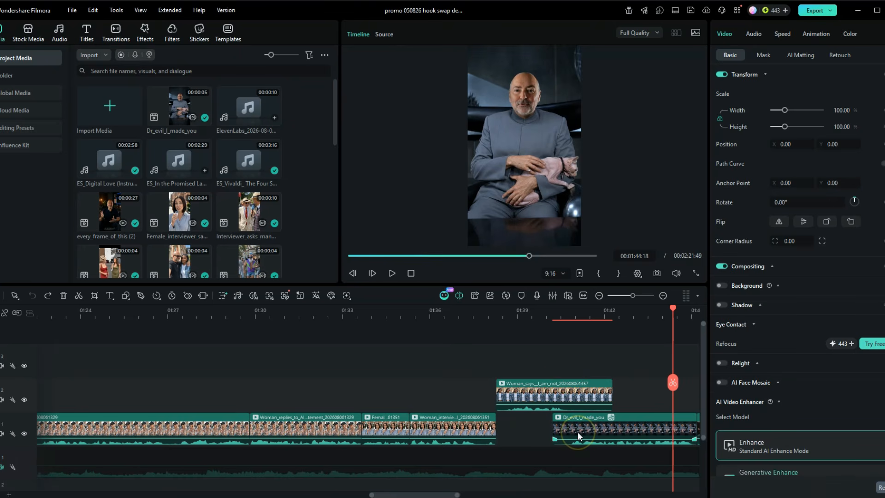
Step: Replay the transition into "Dr_evil_I_made_you" from about 01:37, and park the playhead in the clips' overlap at about 01:41
left_click(560, 364)
left_click(574, 416)
left_click(474, 311)
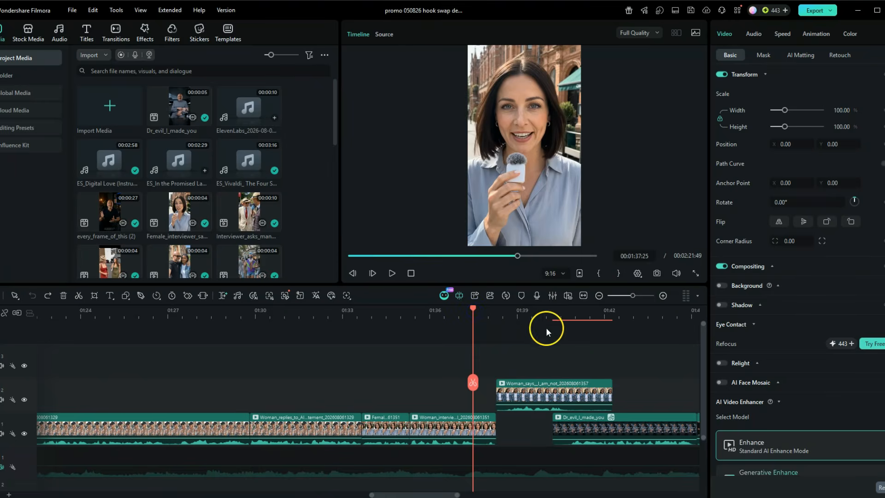
left_click(557, 404)
left_click(551, 336)
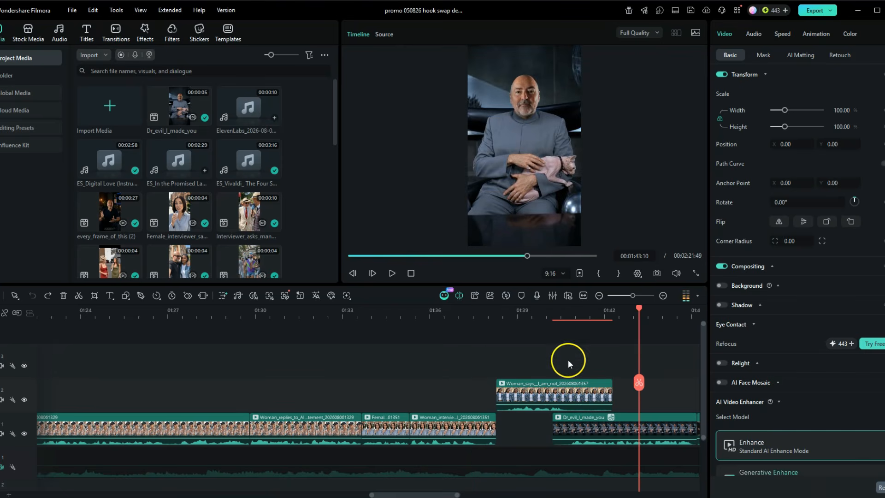
left_click(580, 324)
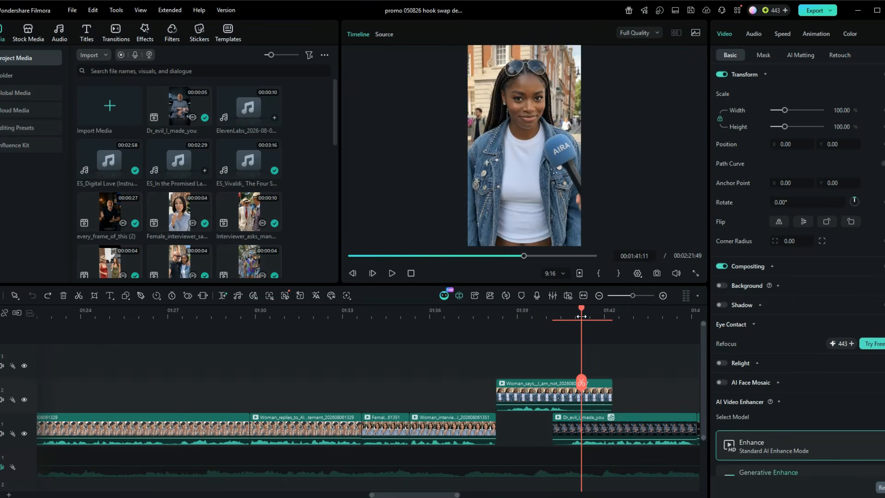
Step: Open the "Dr_evil_I_made_you" clip's audio settings and examine its Old Radio voice filter
left_click(599, 430)
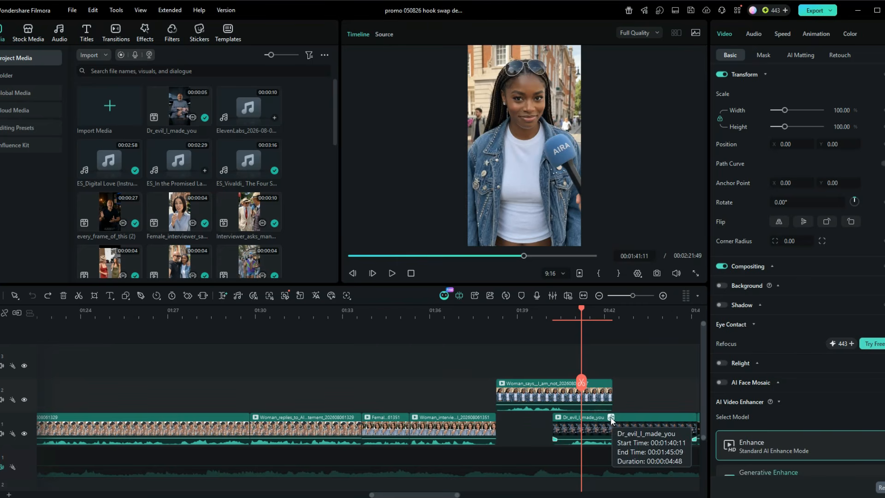
left_click(629, 425)
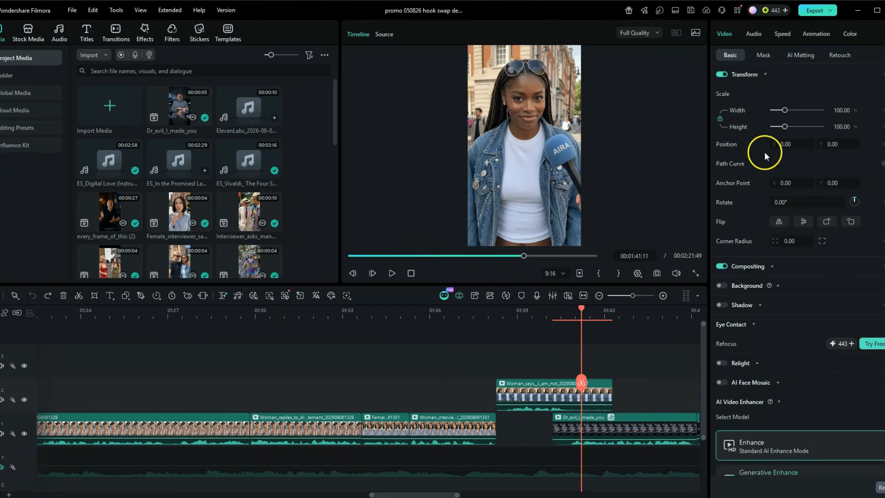
left_click(753, 35)
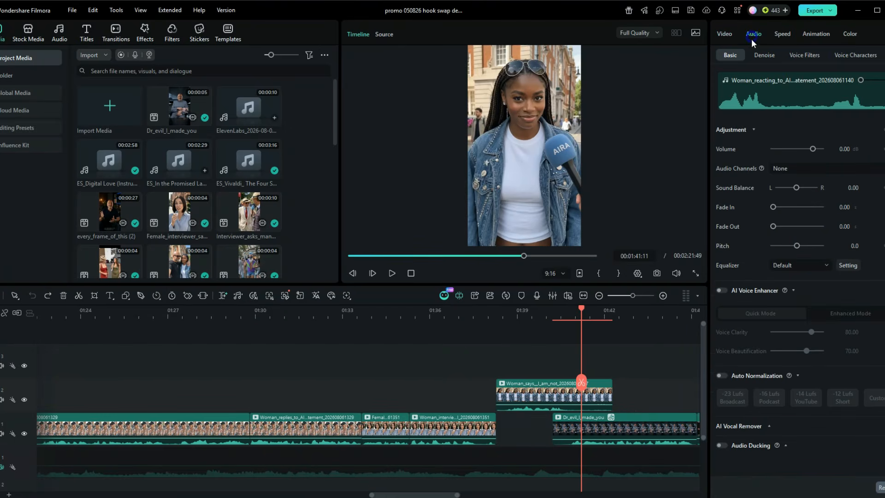
left_click(663, 426)
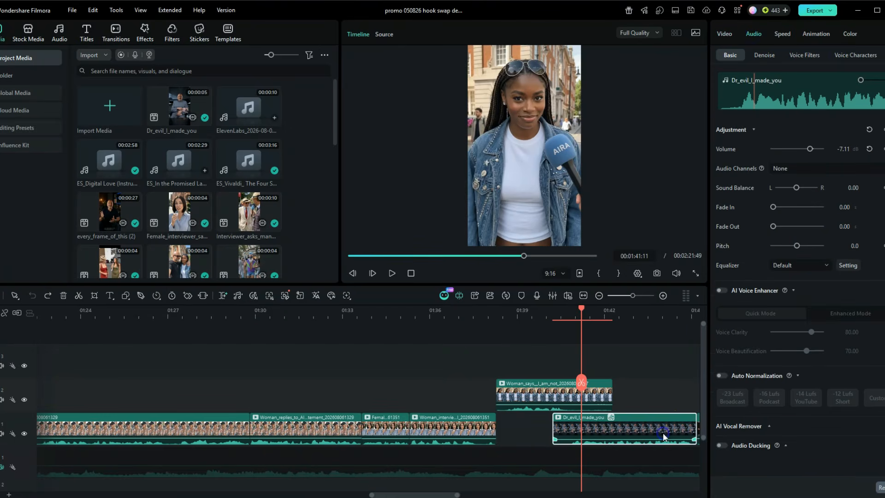
left_click(610, 418)
left_click(854, 236)
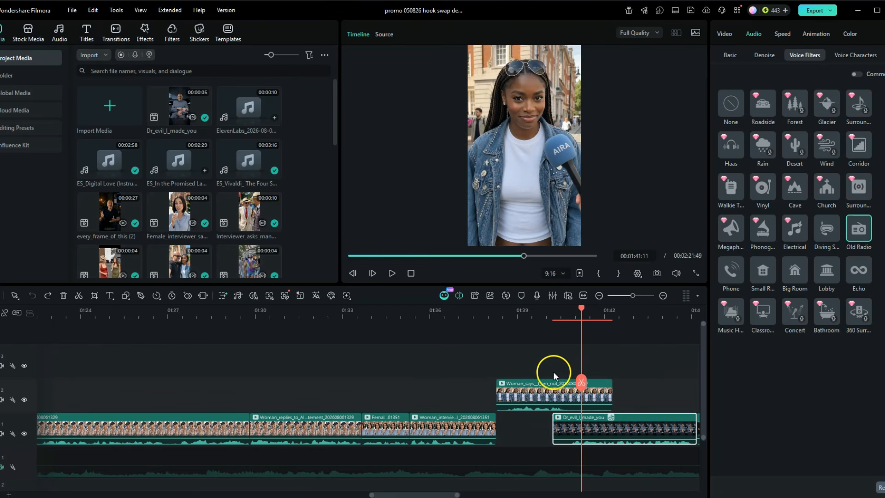
left_click(469, 317)
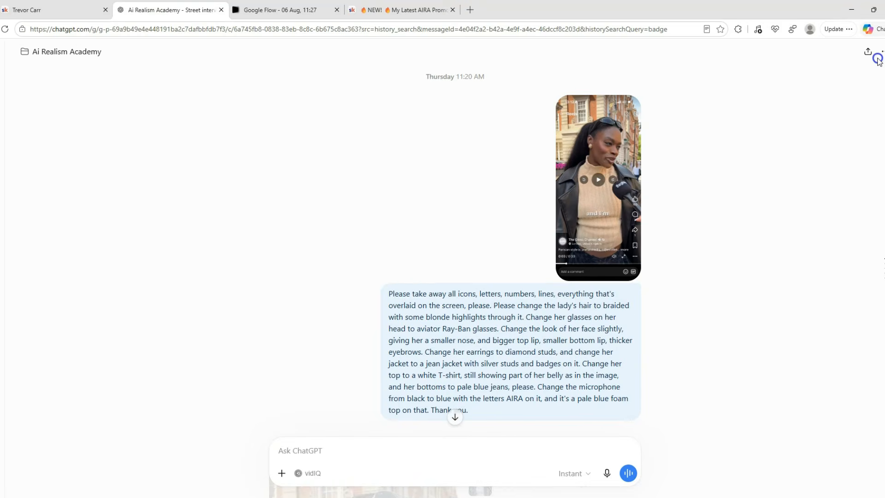
Step: Switch to the ChatGPT street-interview chat and review the denim-jacket image and the Google Flow repair prompt
scroll(878, 59, "down", 8)
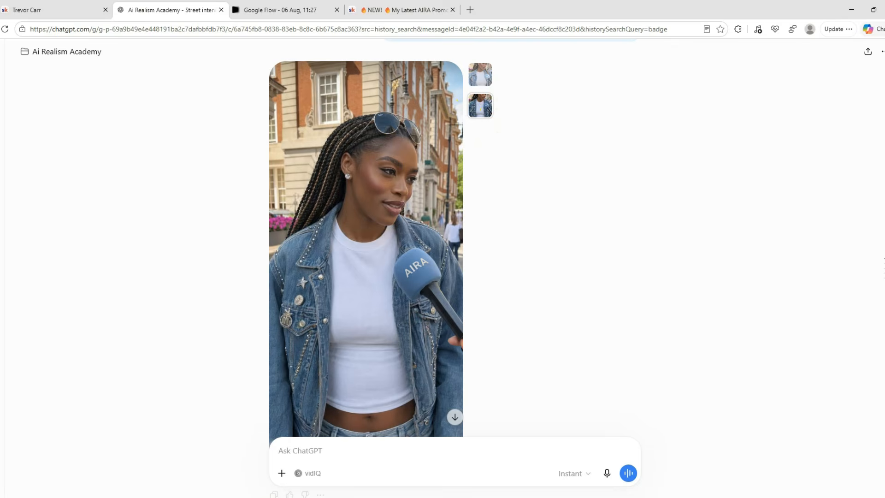
scroll(454, 244, "down", 20)
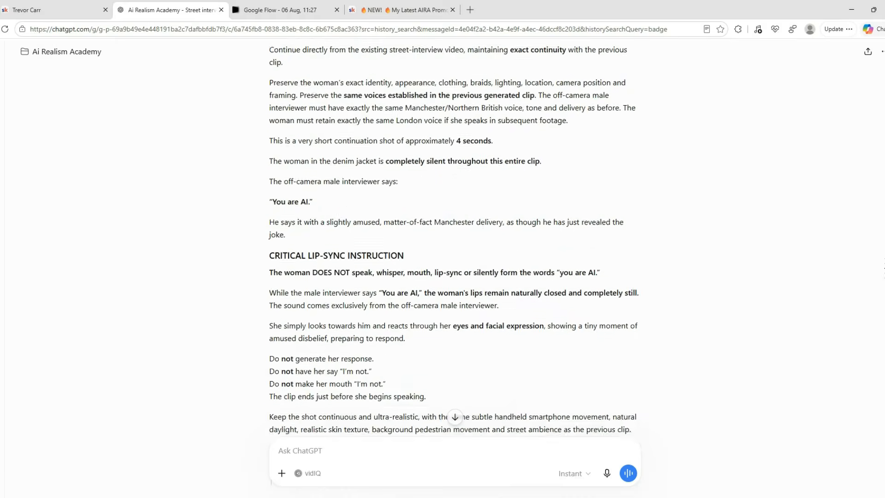
scroll(455, 243, "down", 15)
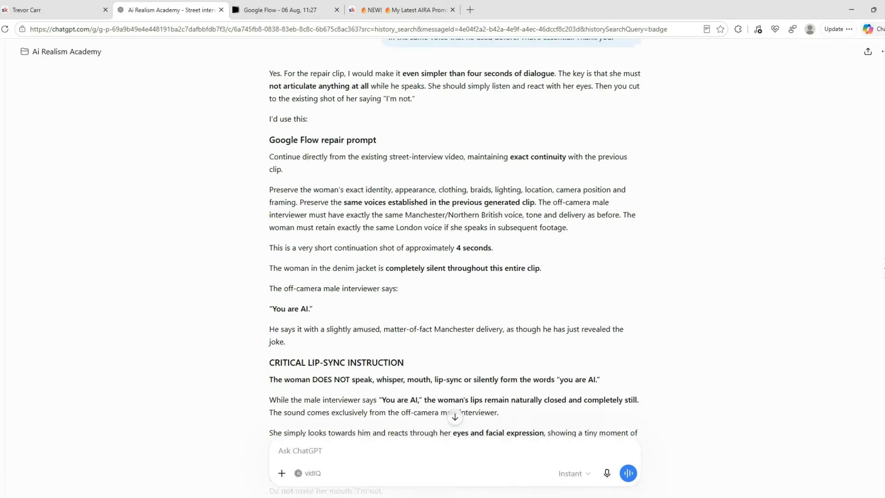
scroll(454, 243, "down", 2)
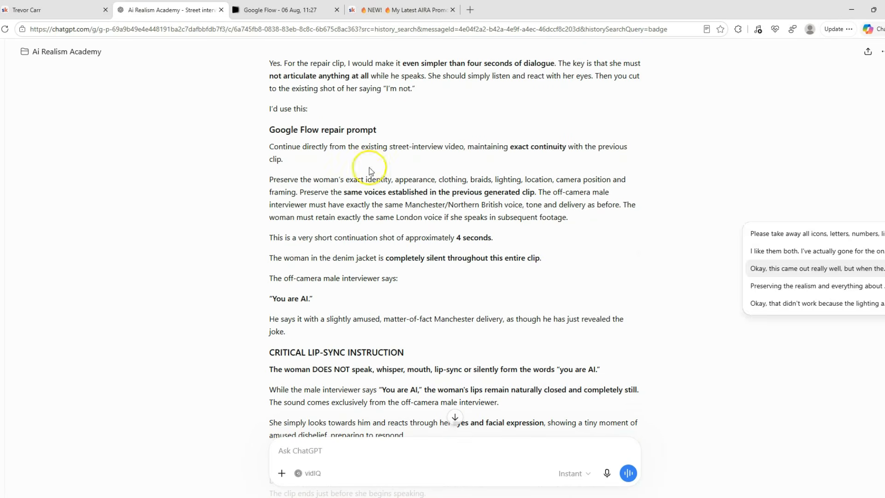
Step: Switch to the Google Flow project and leave the open interview clip for the overview of all media
left_click(280, 9)
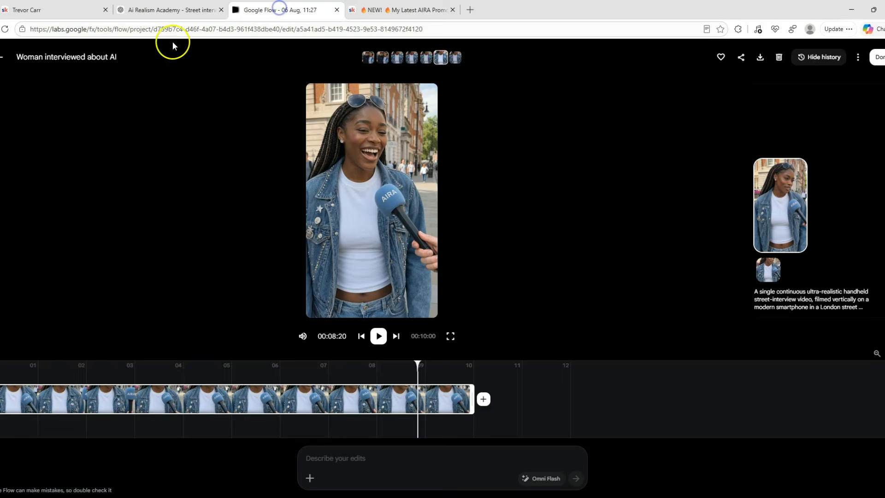
left_click(5, 57)
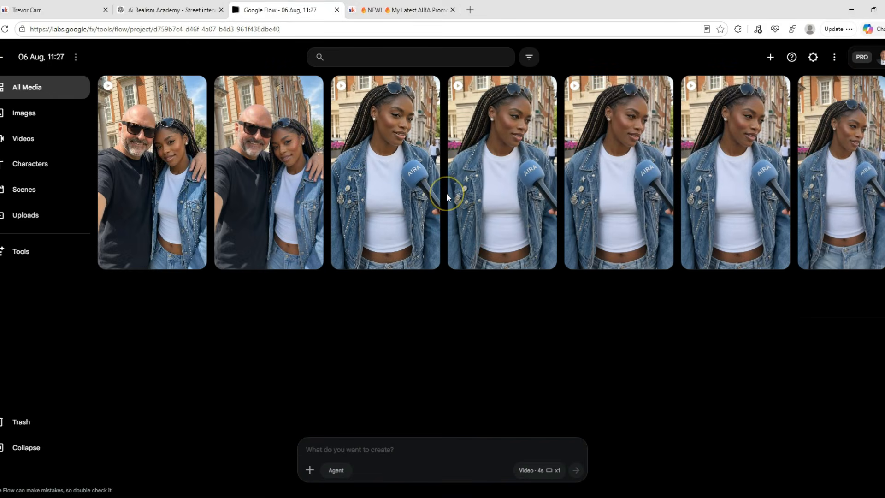